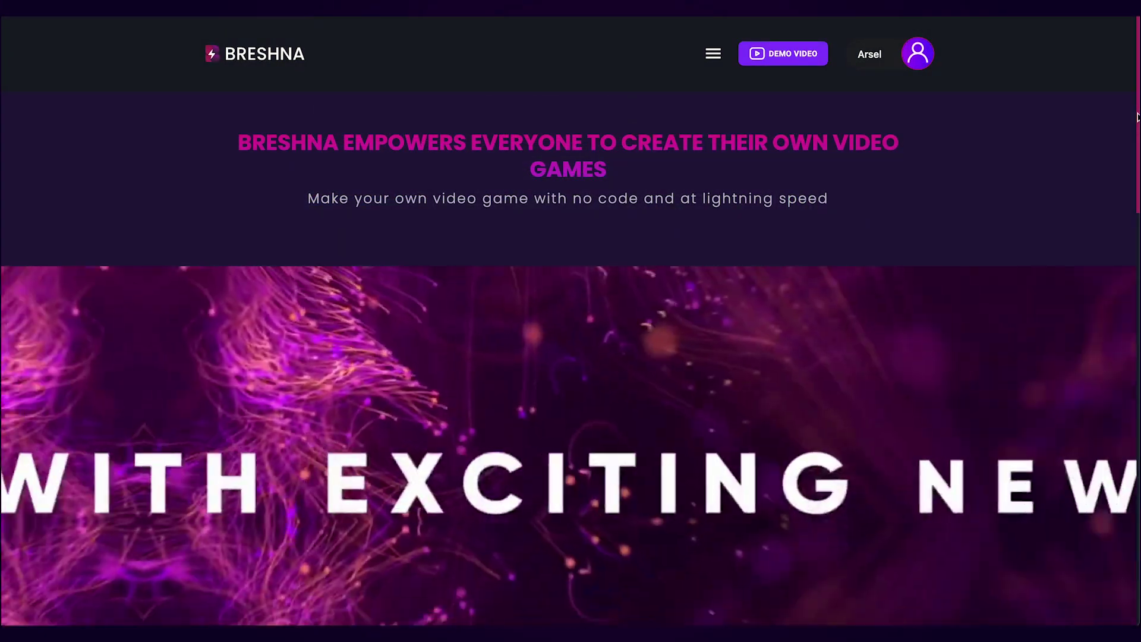
# Scroll the Breshna homepage down to the template grid where Seek & Smash appears.
pyautogui.moveTo(1137, 117); pyautogui.dragTo(1131, 209)
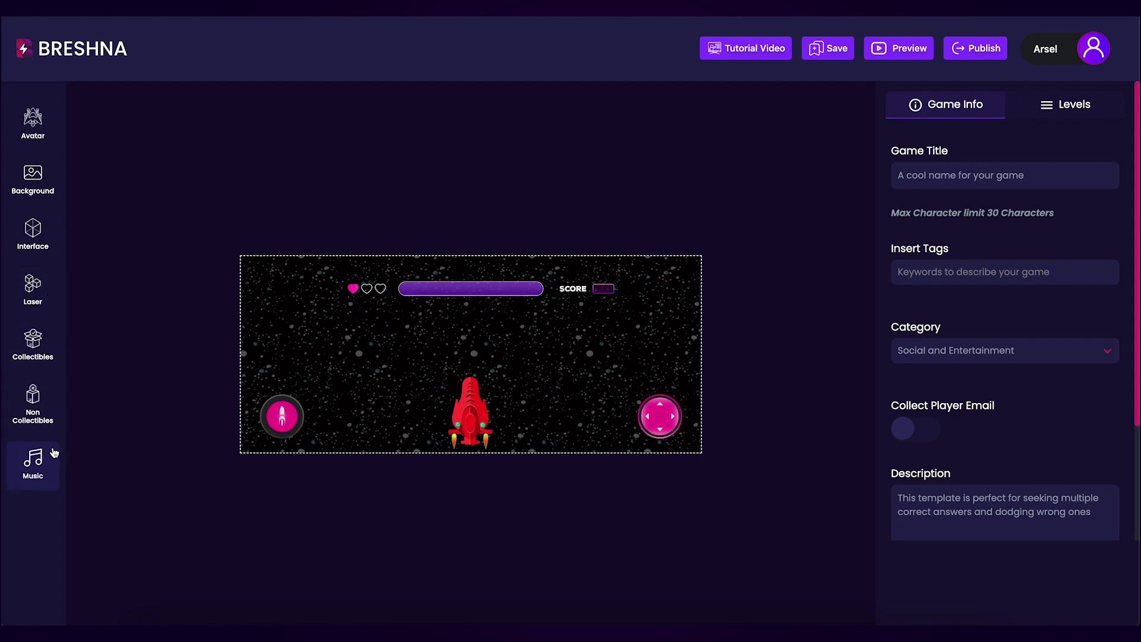
# Swap the player's red ship for the pink rocket with a teal cockpit from Transportation avatars.
pyautogui.click(37, 128)
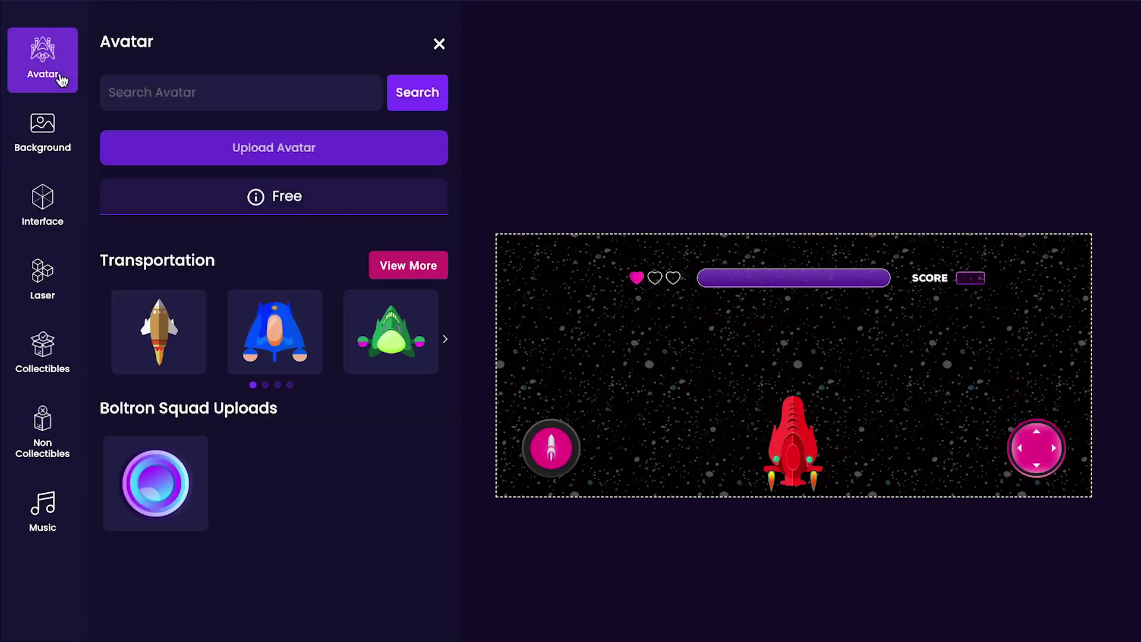
pyautogui.click(405, 272)
pyautogui.scroll(-7, 404, 274)
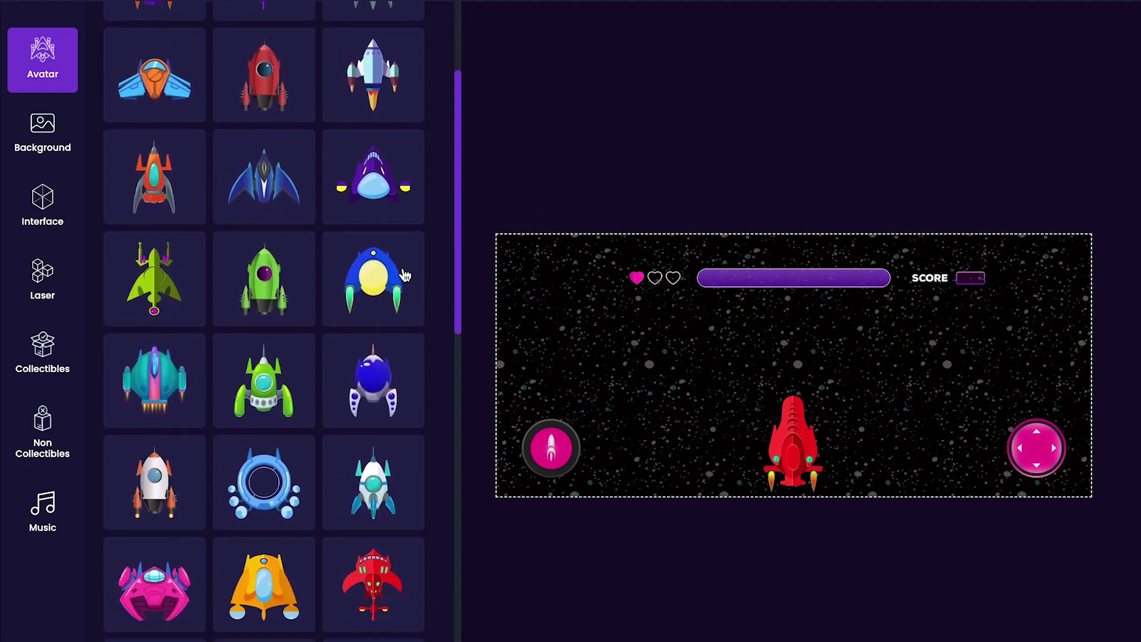
pyautogui.scroll(-4, 405, 275)
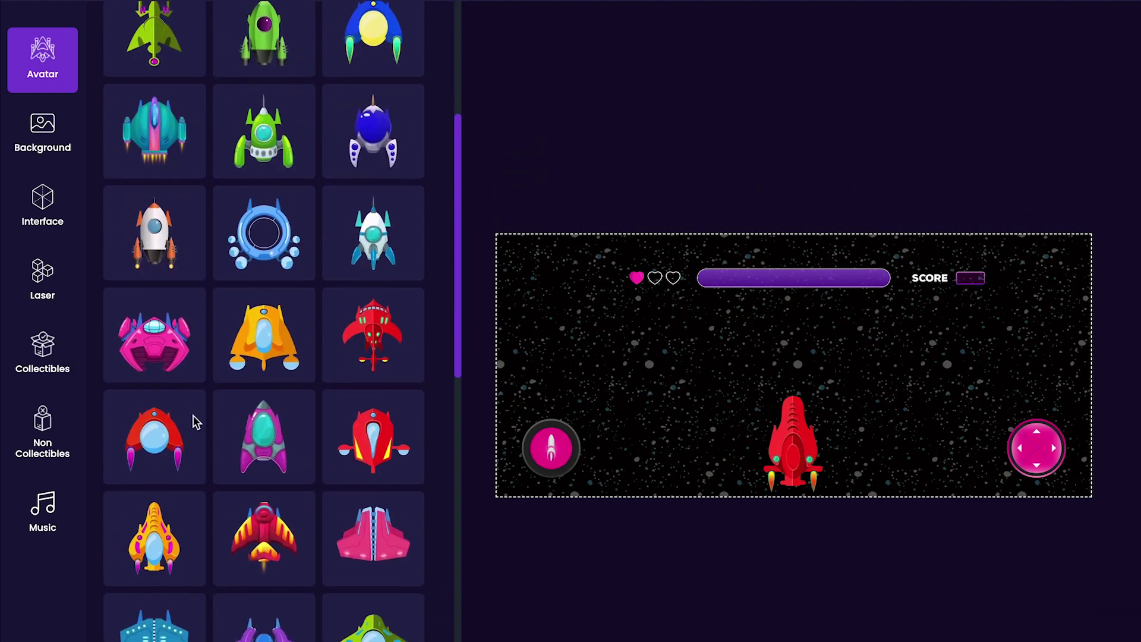
pyautogui.click(234, 434)
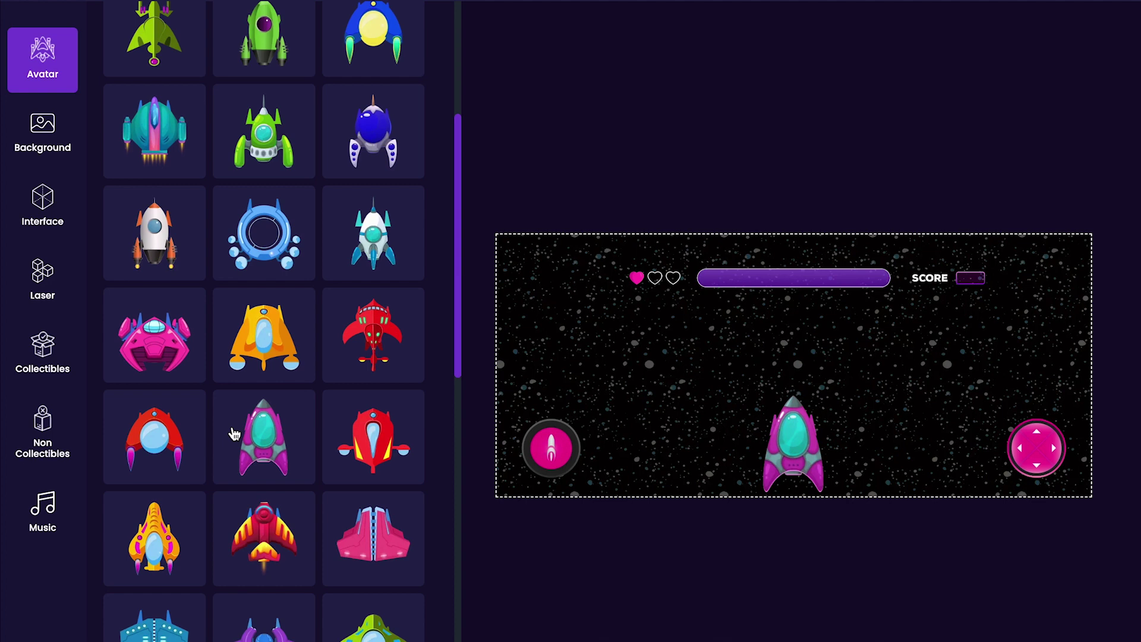
# Set the blue-and-pink nebula from the full Background library as the game background.
pyautogui.click(41, 149)
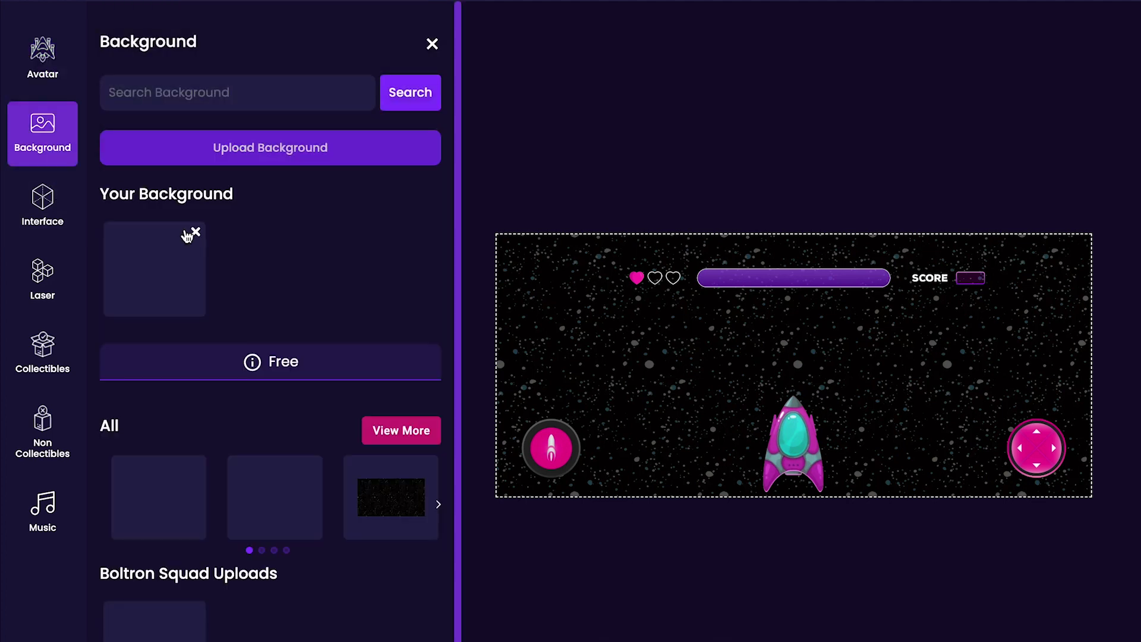
pyautogui.click(426, 432)
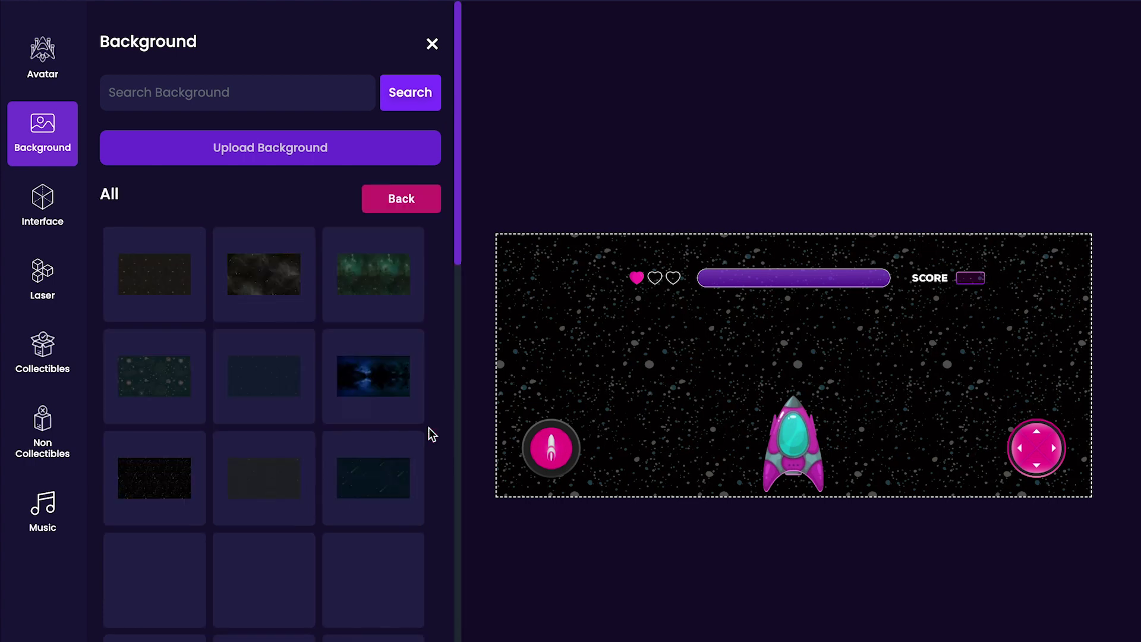
pyautogui.scroll(-10, 431, 434)
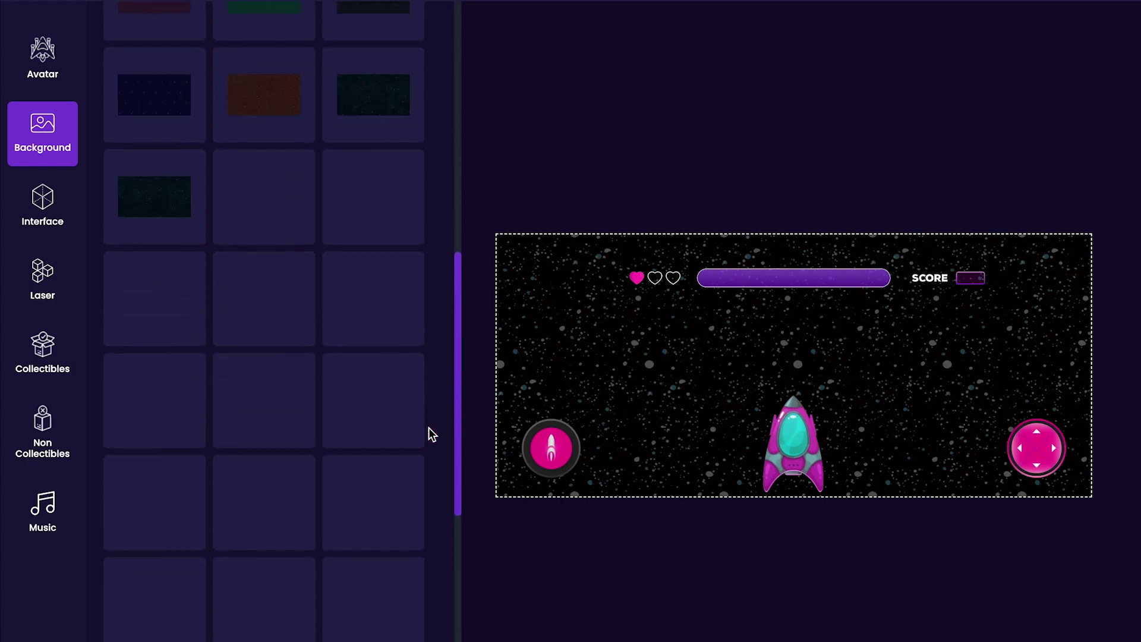
pyautogui.scroll(6, 431, 434)
pyautogui.scroll(-2, 432, 434)
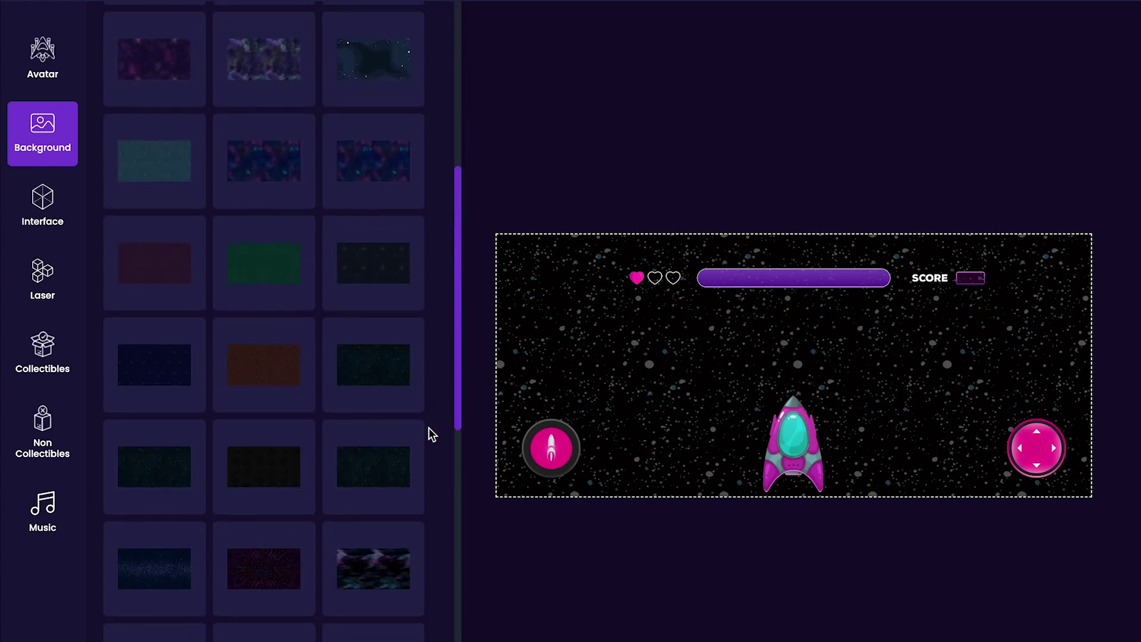
pyautogui.click(289, 557)
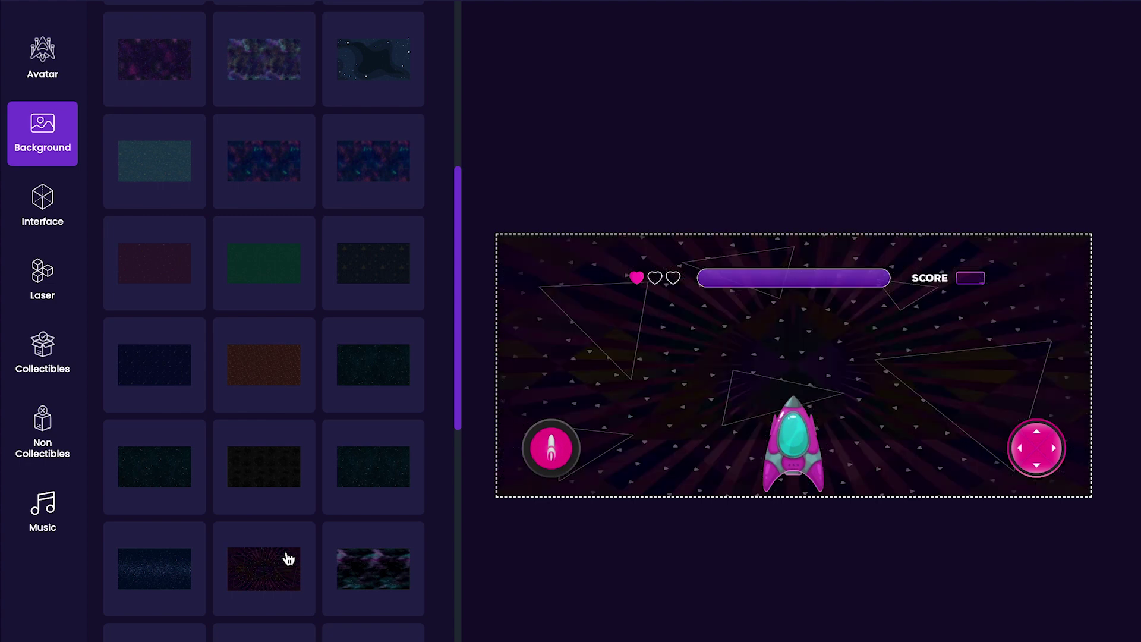
pyautogui.click(368, 174)
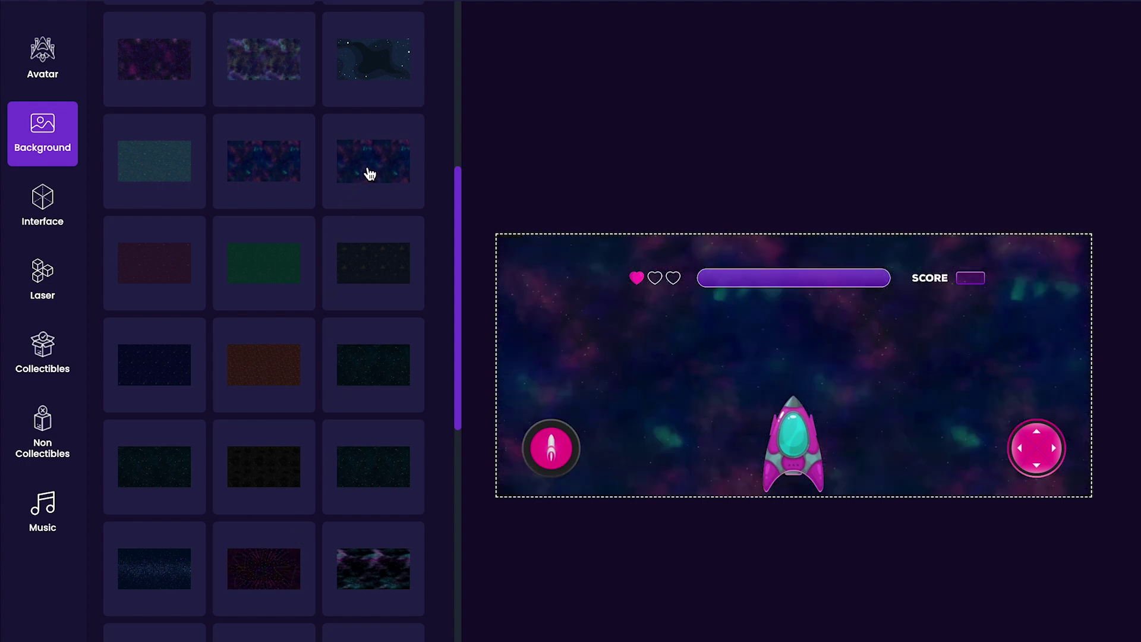
# Bring up the full Laser library showing lasers in many colours and widths.
pyautogui.click(39, 204)
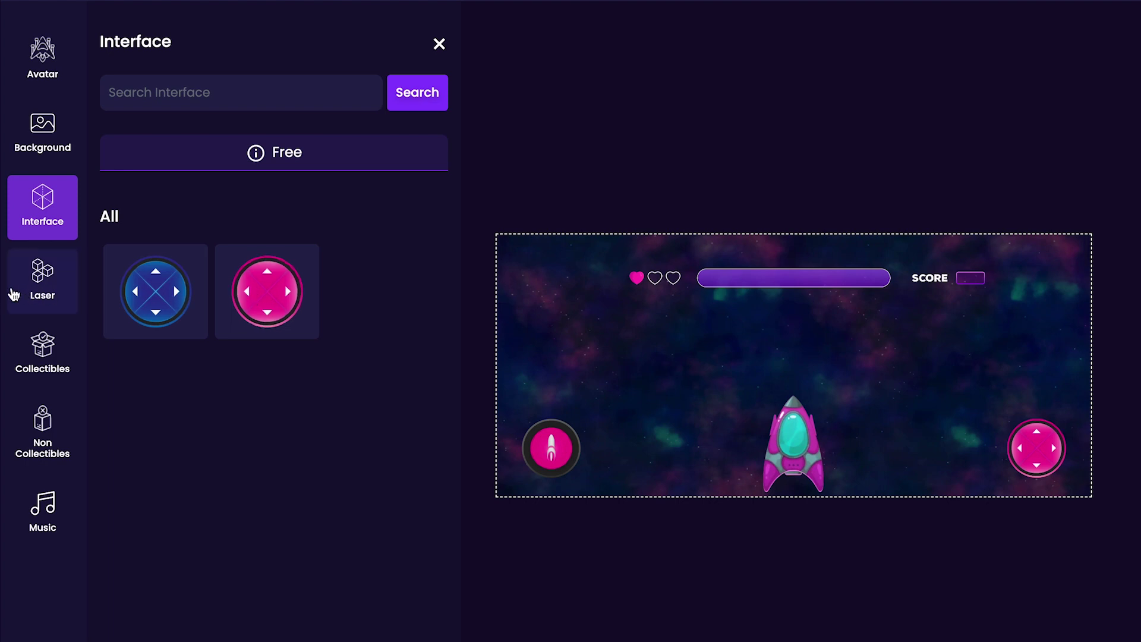
pyautogui.click(15, 293)
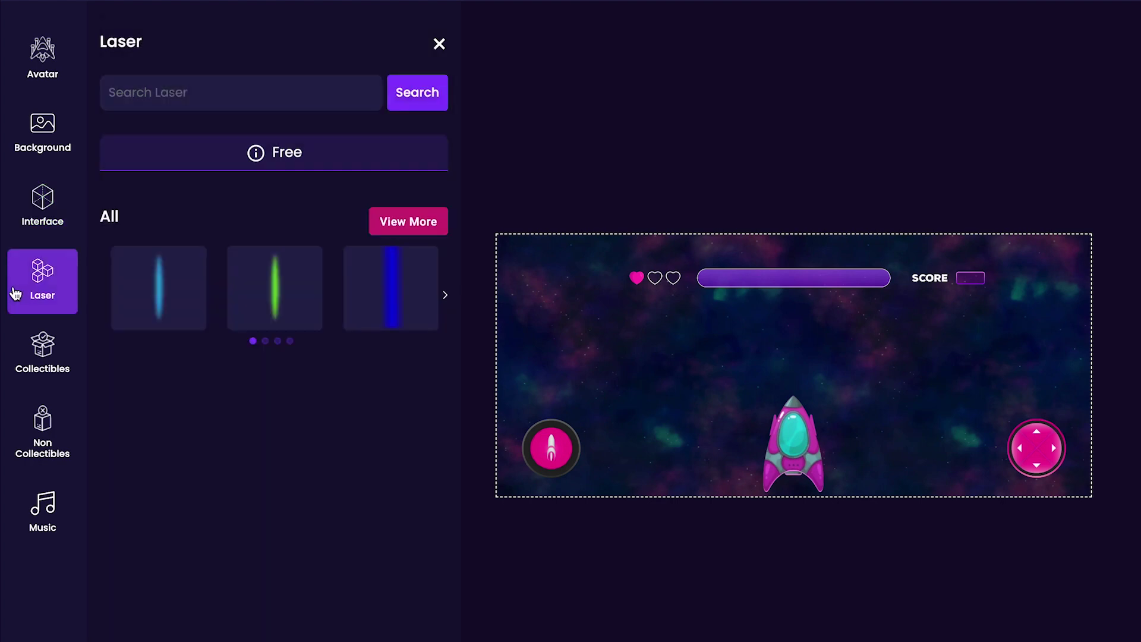
pyautogui.click(419, 236)
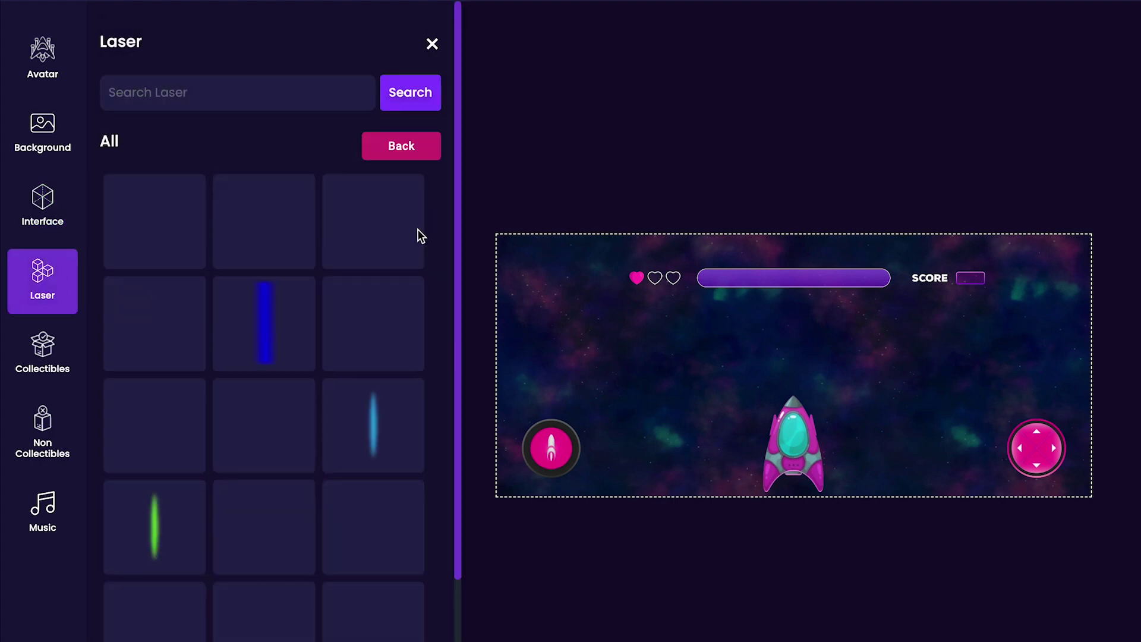
pyautogui.scroll(-2, 420, 236)
pyautogui.scroll(-3, 418, 232)
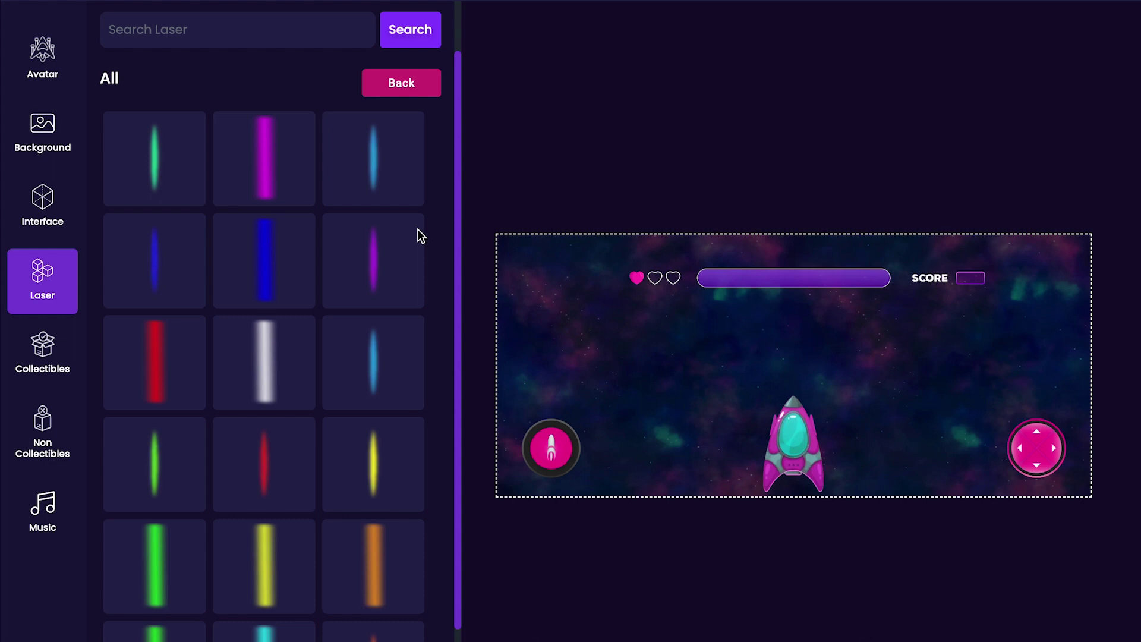
pyautogui.scroll(3, 418, 232)
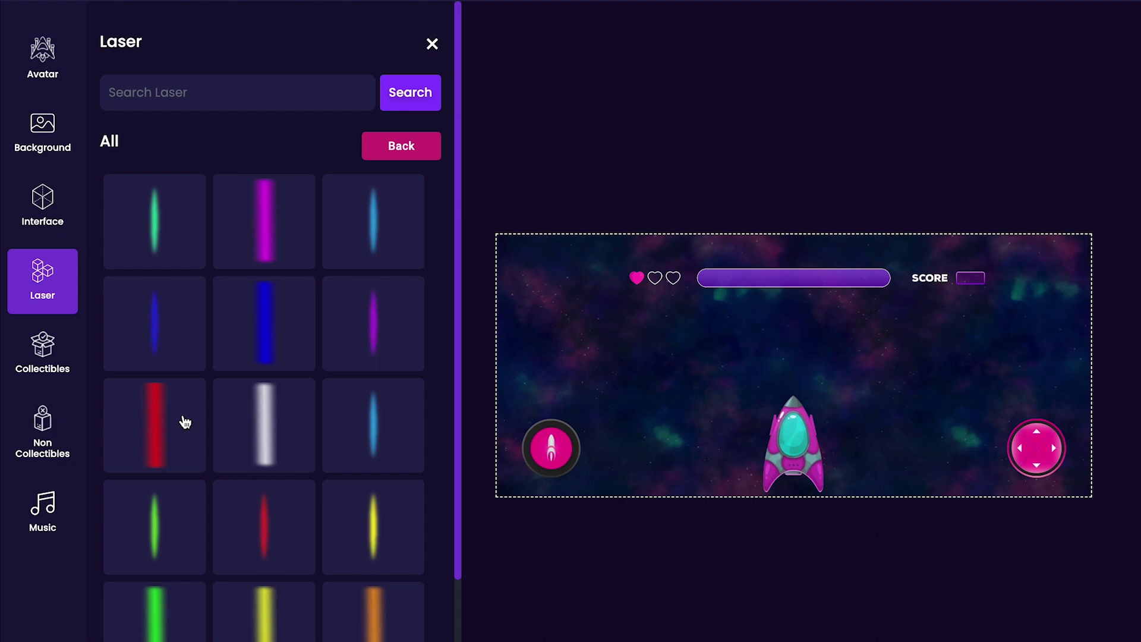
# Expand the Objects collectibles to show chests, coins, trophies, lightning bolts, stars and hearts.
pyautogui.click(70, 378)
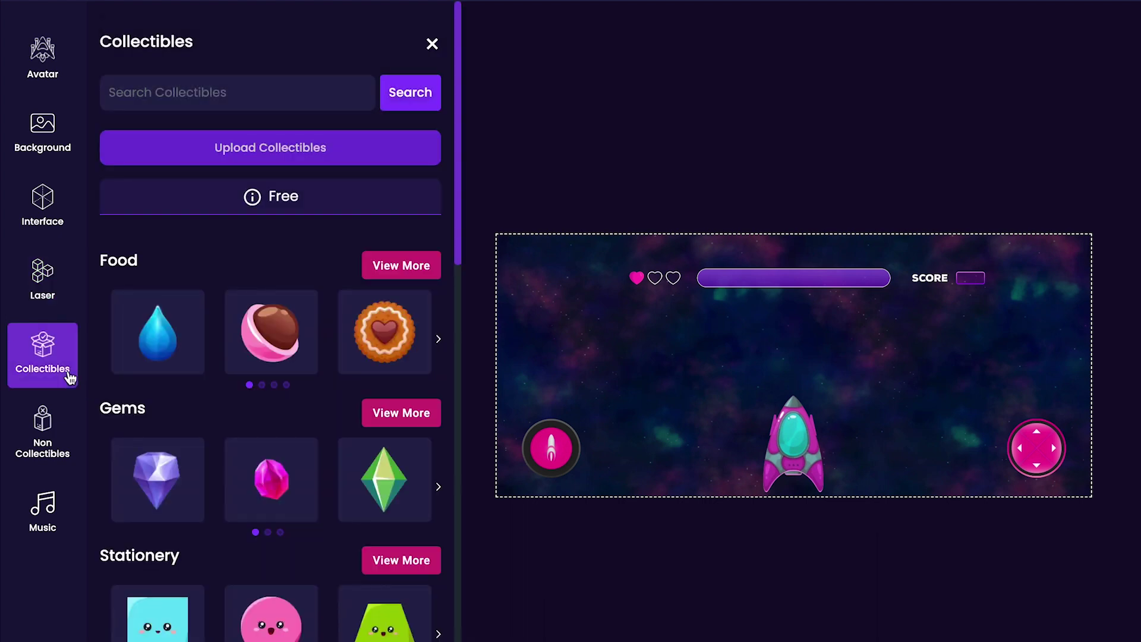
pyautogui.scroll(-8, 197, 377)
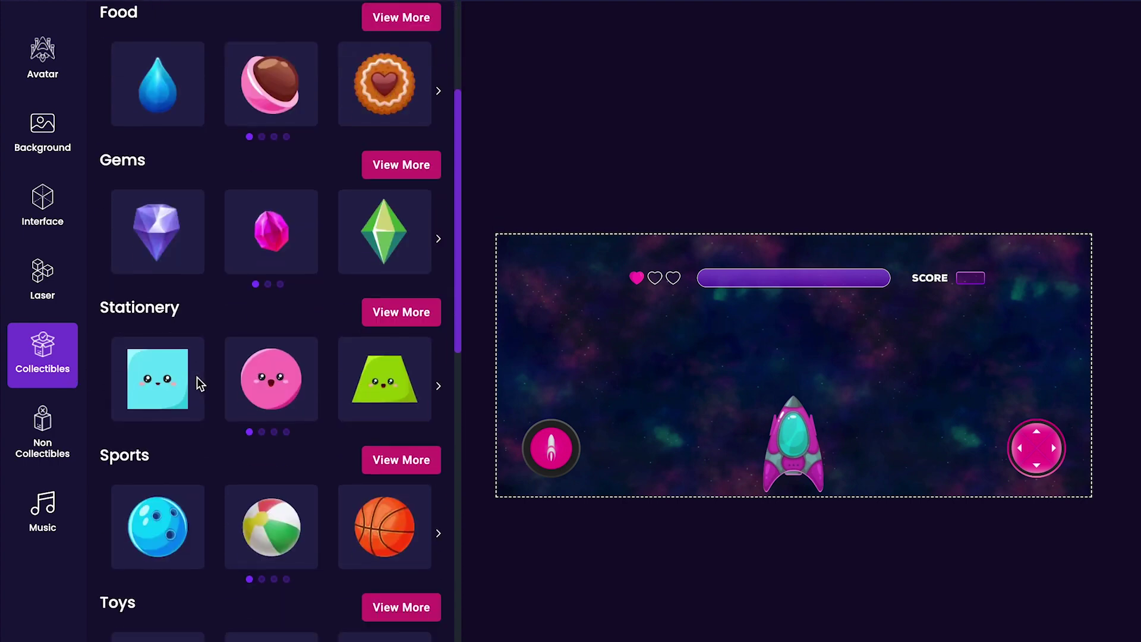
pyautogui.scroll(-2, 197, 377)
pyautogui.scroll(-2, 313, 448)
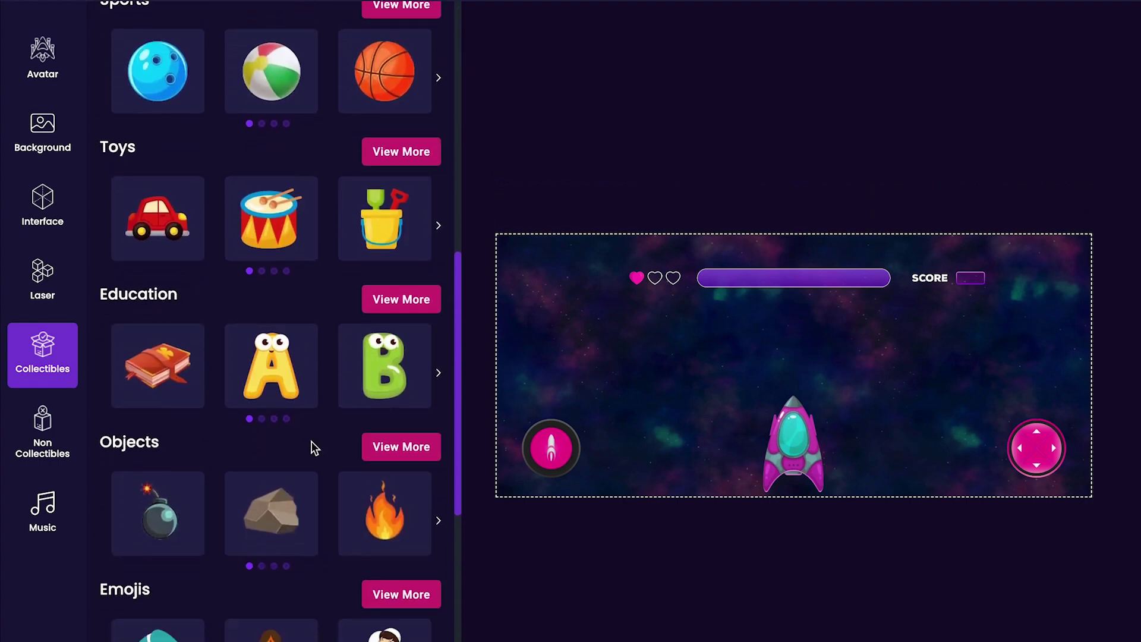
pyautogui.click(385, 448)
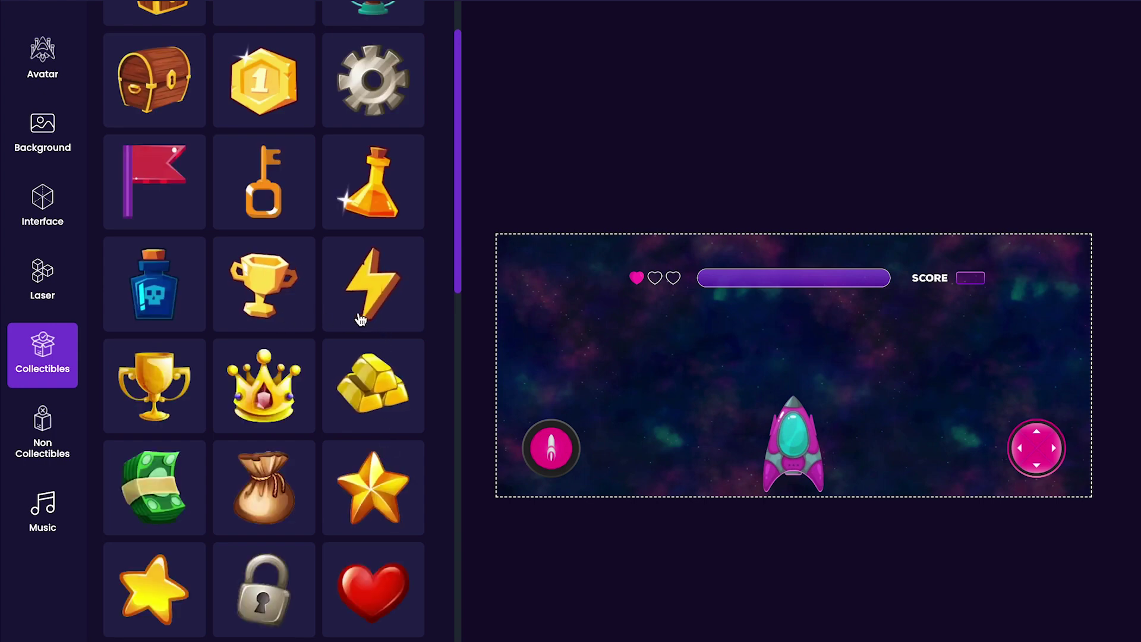
# Browse the full Food set of non-collectible images, then bring up the Music track list.
pyautogui.click(72, 450)
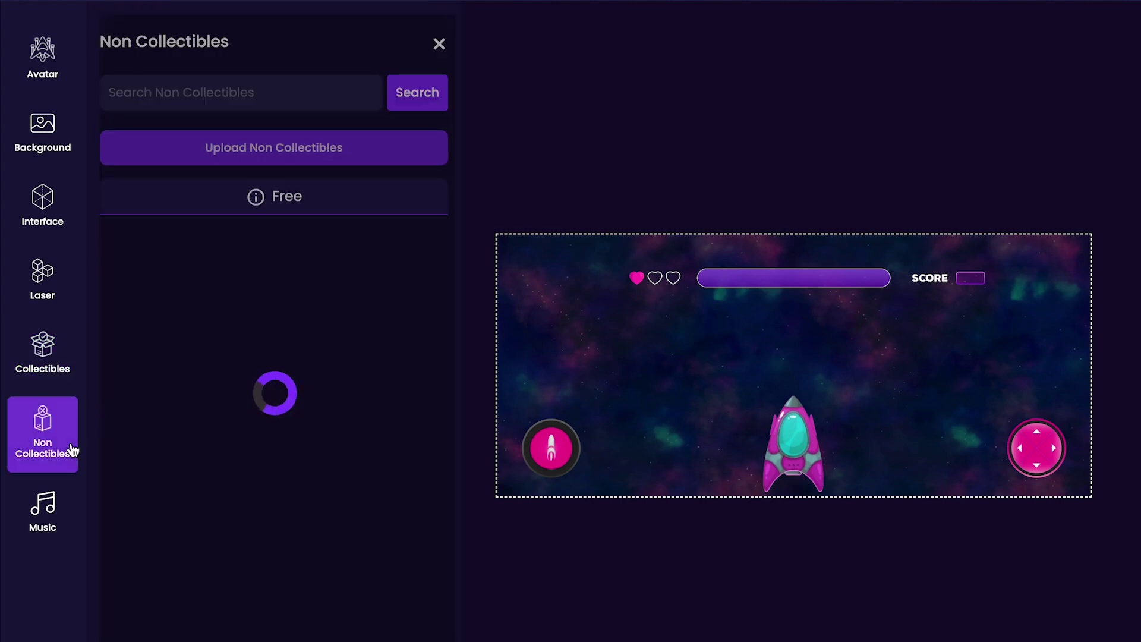
pyautogui.scroll(-1, 156, 423)
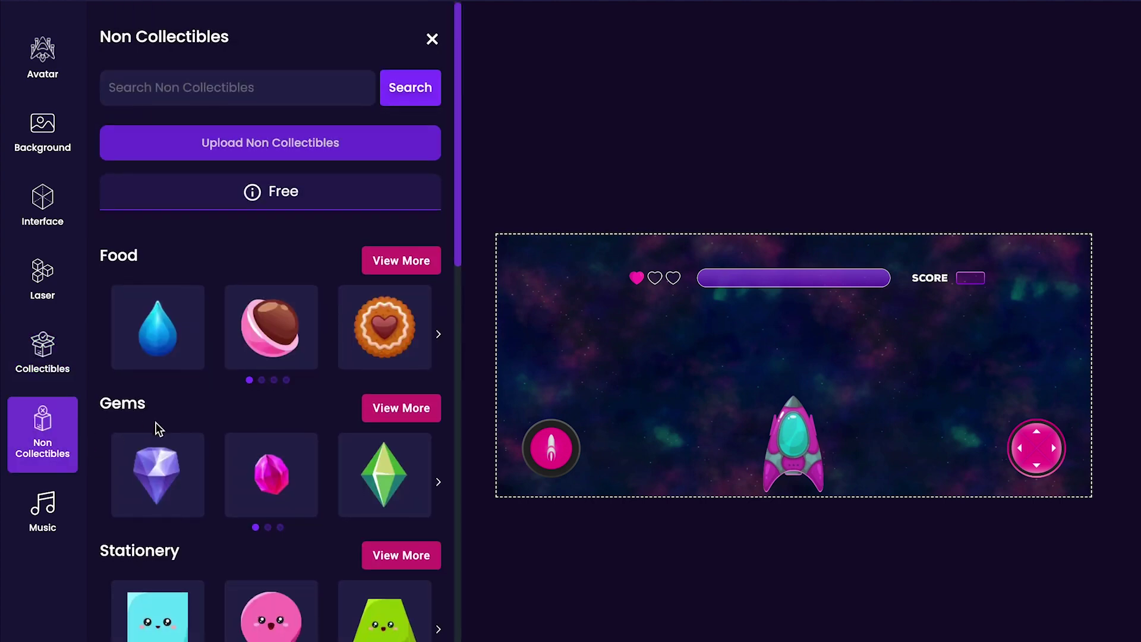
pyautogui.moveTo(458, 216); pyautogui.dragTo(449, 245)
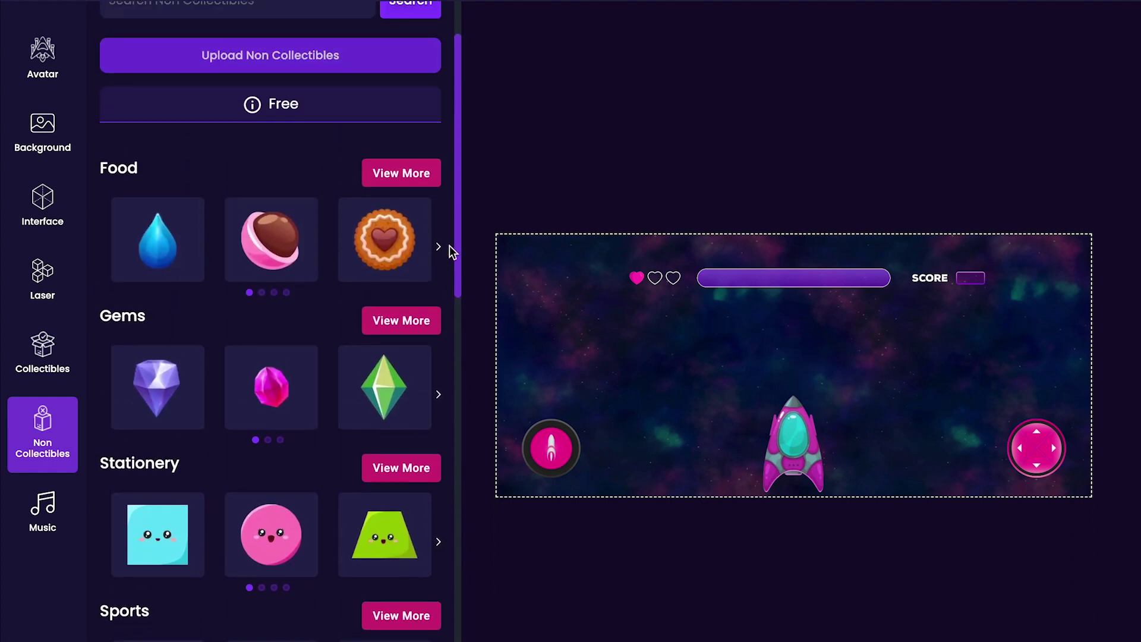
pyautogui.click(423, 184)
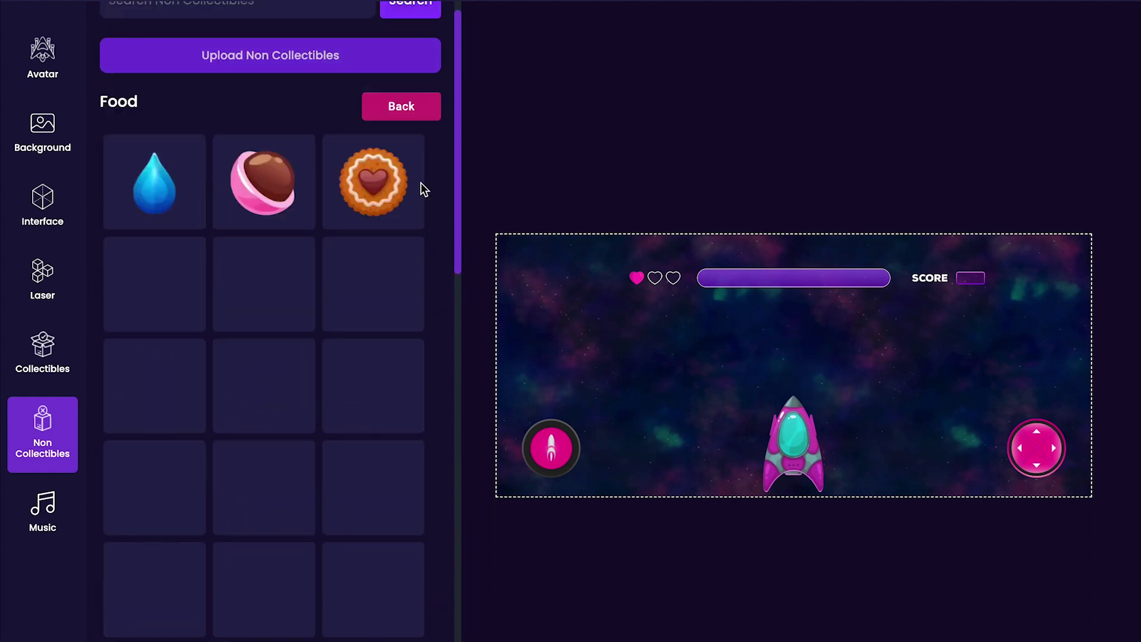
pyautogui.moveTo(458, 134); pyautogui.dragTo(455, 171)
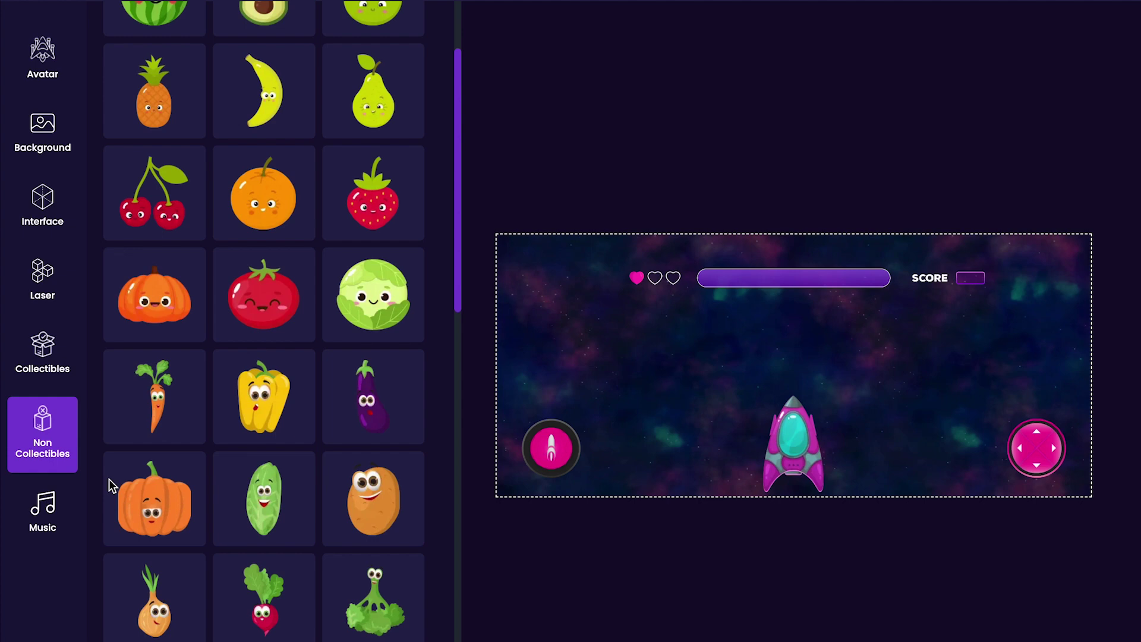
pyautogui.click(69, 503)
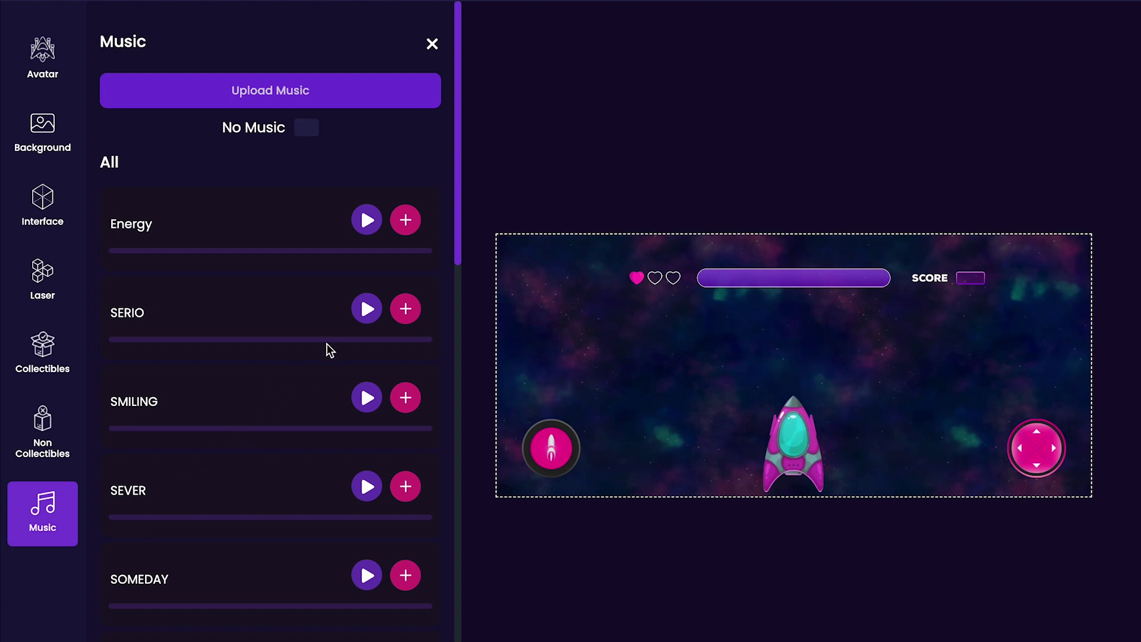
# Preview SERIO, then pick LIQUIDITY as the game's music track instead of Clear Day.
pyautogui.click(361, 308)
pyautogui.click(361, 309)
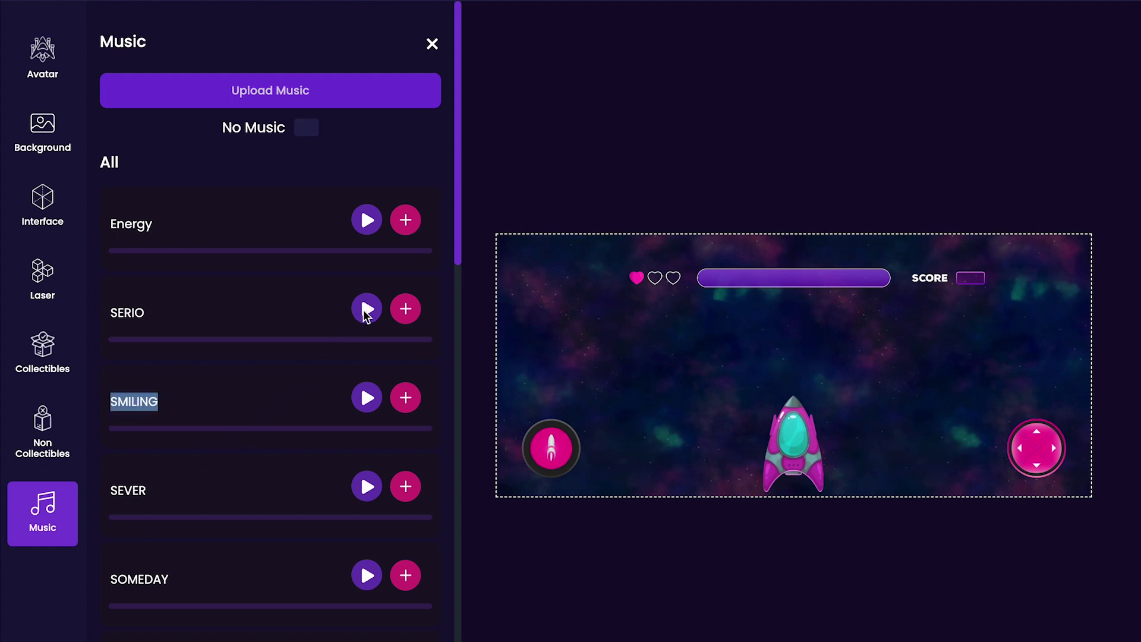
pyautogui.moveTo(458, 186); pyautogui.dragTo(472, 483)
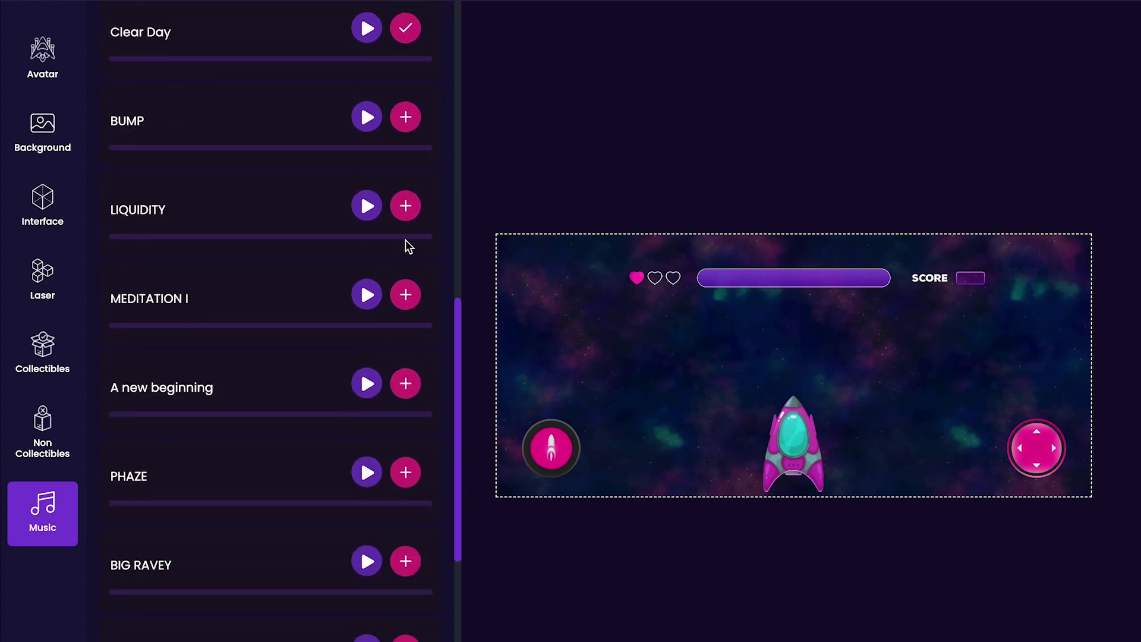
pyautogui.click(402, 202)
pyautogui.scroll(15, 445, 68)
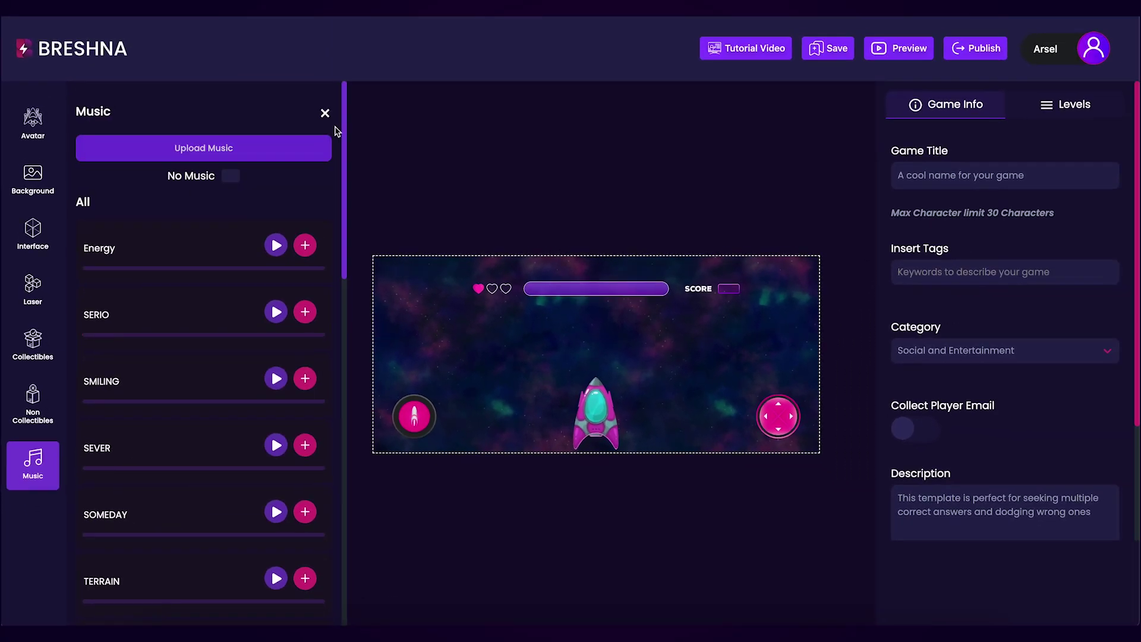
# Close the Music panel and set the Game Title to 'Avoid the space Lettuce!'.
pyautogui.click(324, 113)
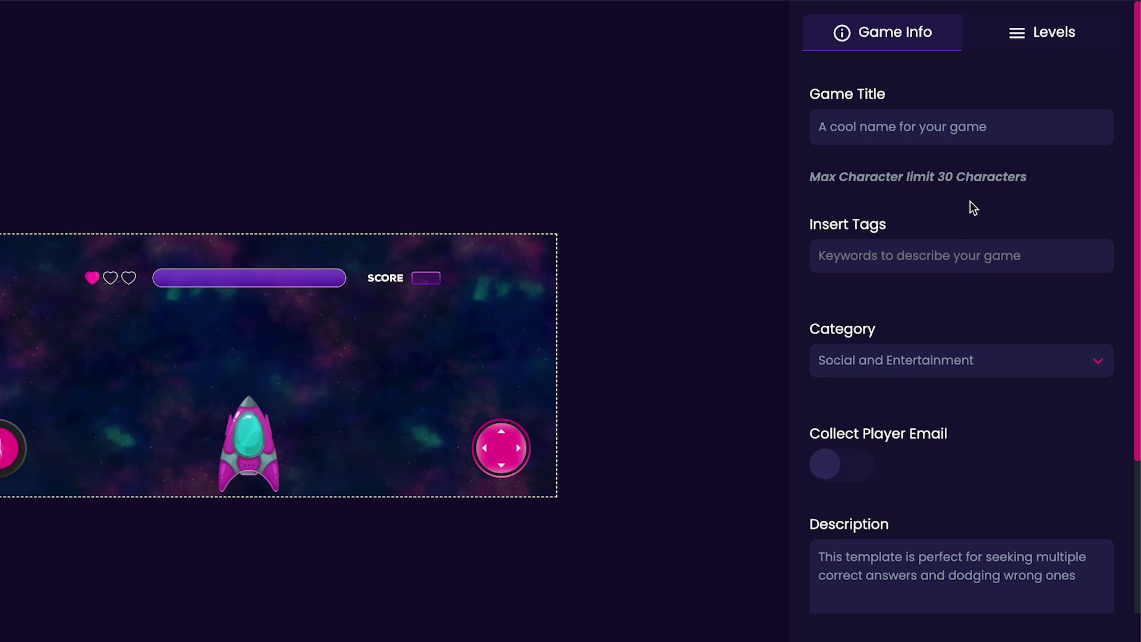
pyautogui.click(964, 123)
pyautogui.hotkey('ctrl', 'a')
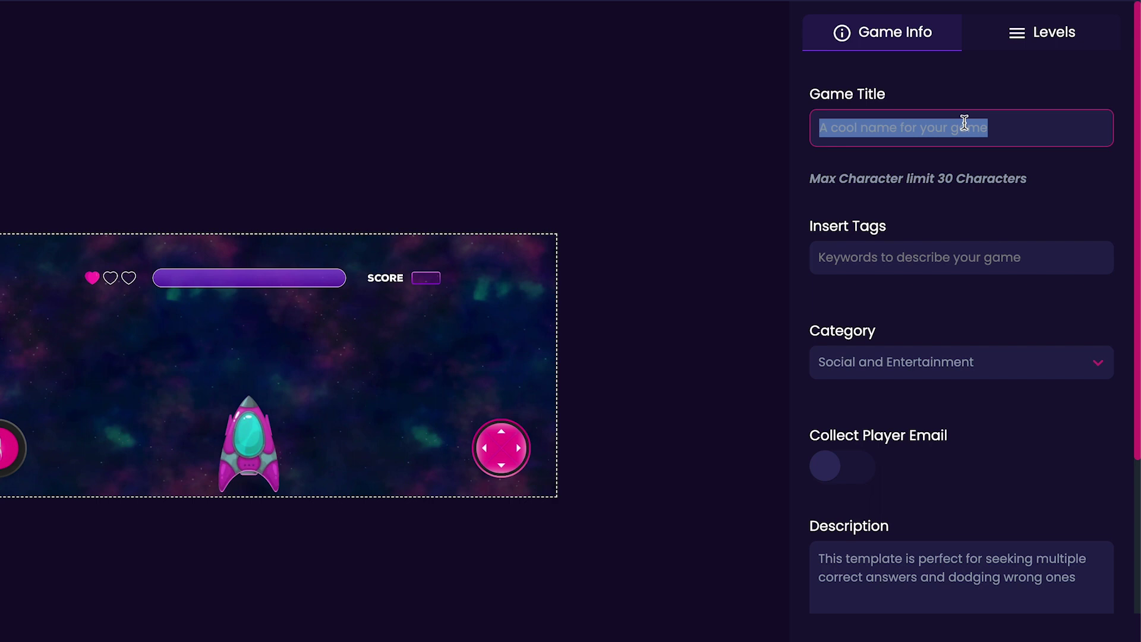
pyautogui.write('Avoid th')
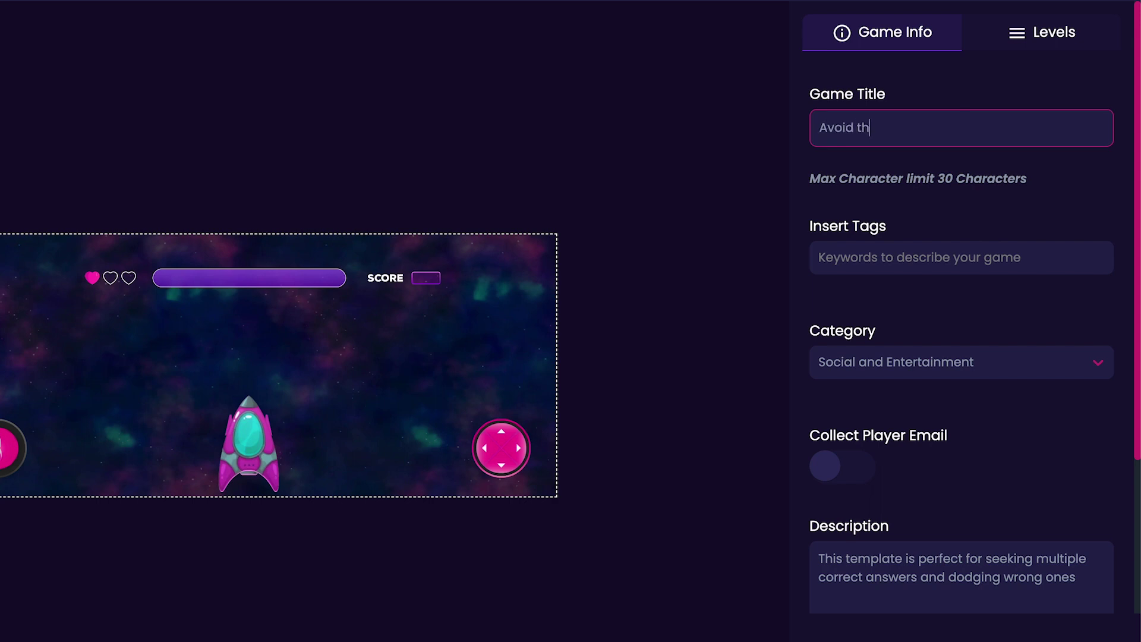
pyautogui.write('e space Lettuce!')
pyautogui.click(1023, 172)
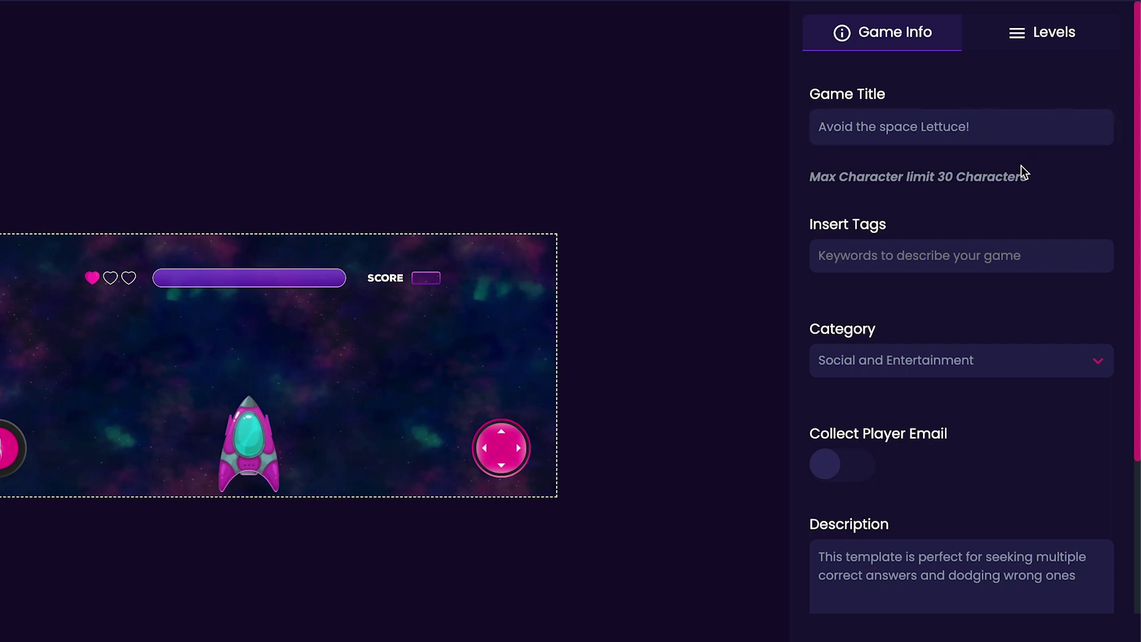
# Add the tags lettuce and funny to the game.
pyautogui.click(1035, 253)
pyautogui.write('Lett')
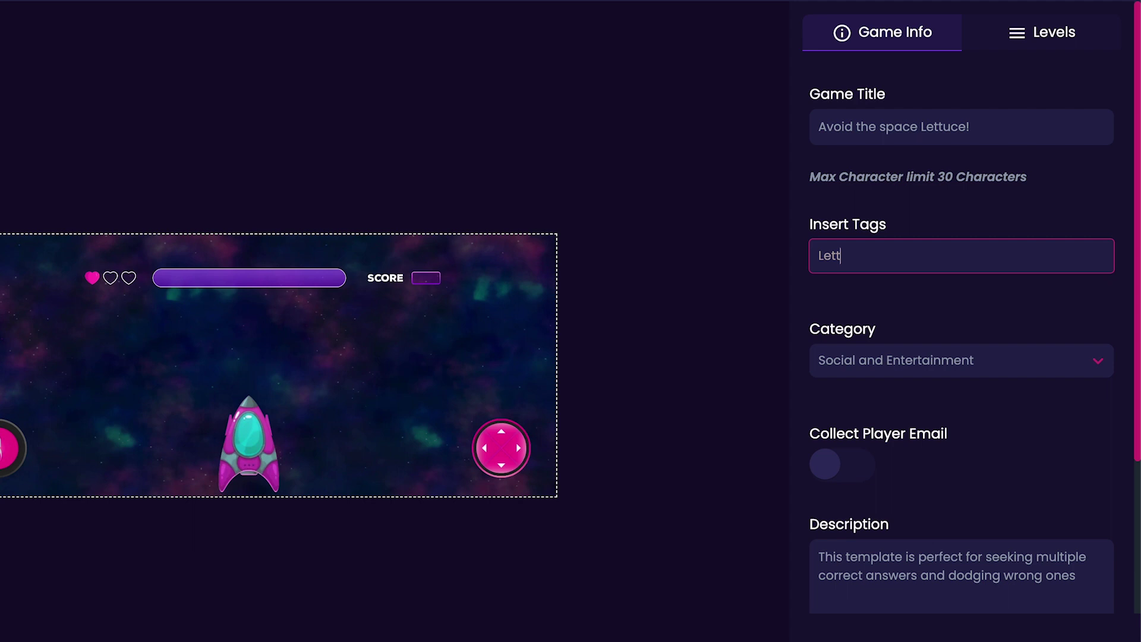
pyautogui.write('uce')
pyautogui.press('Return')
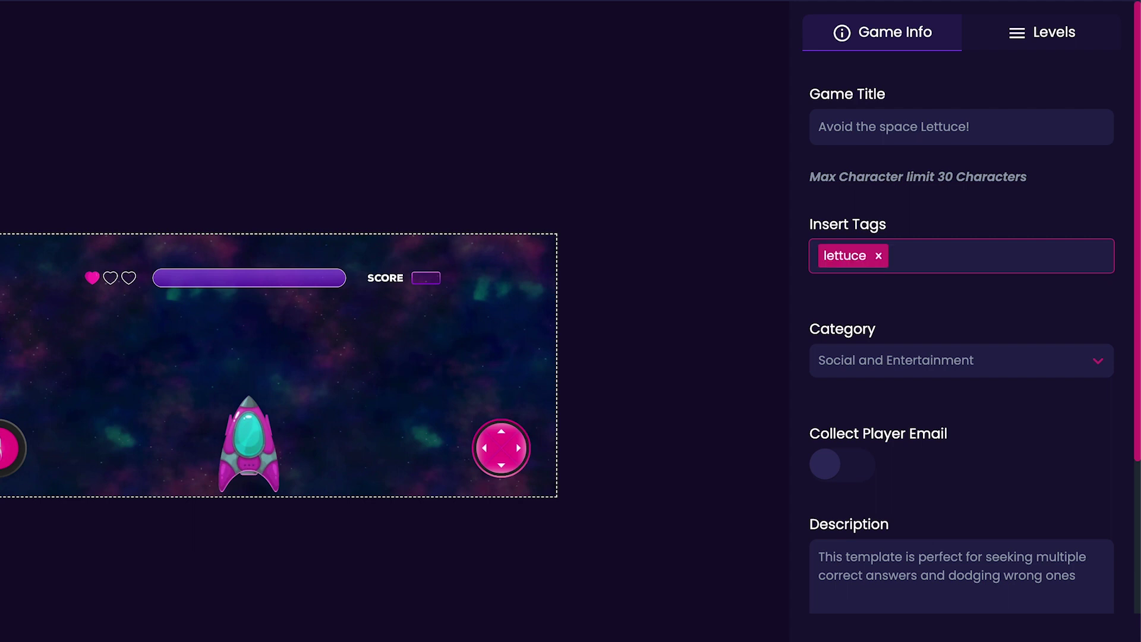
pyautogui.write('Funny')
pyautogui.press('Return')
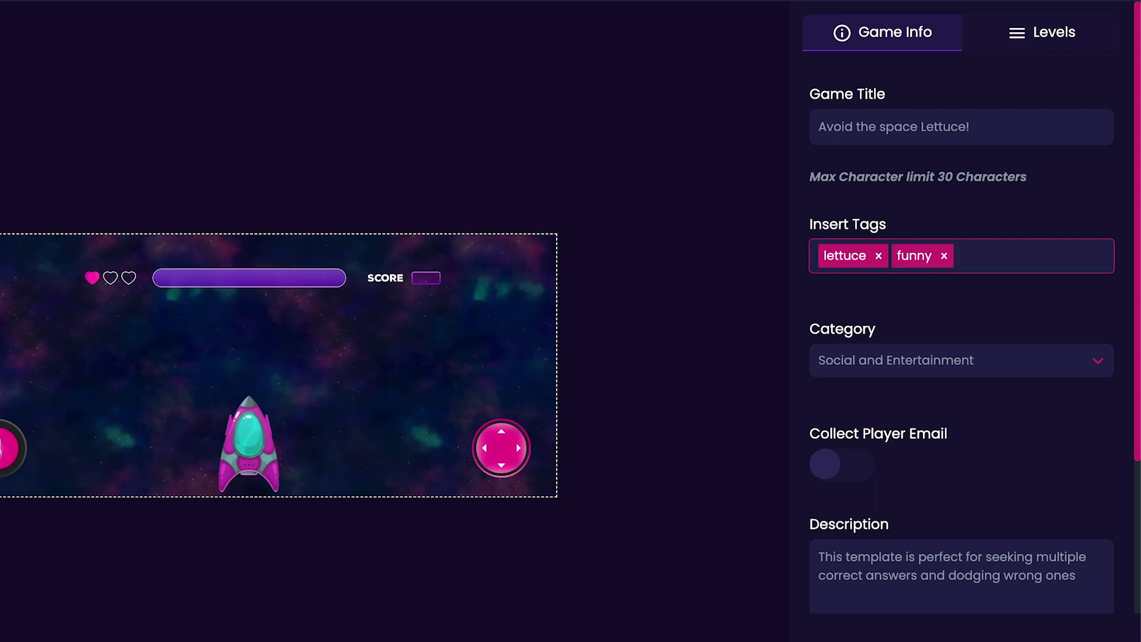
pyautogui.click(1044, 308)
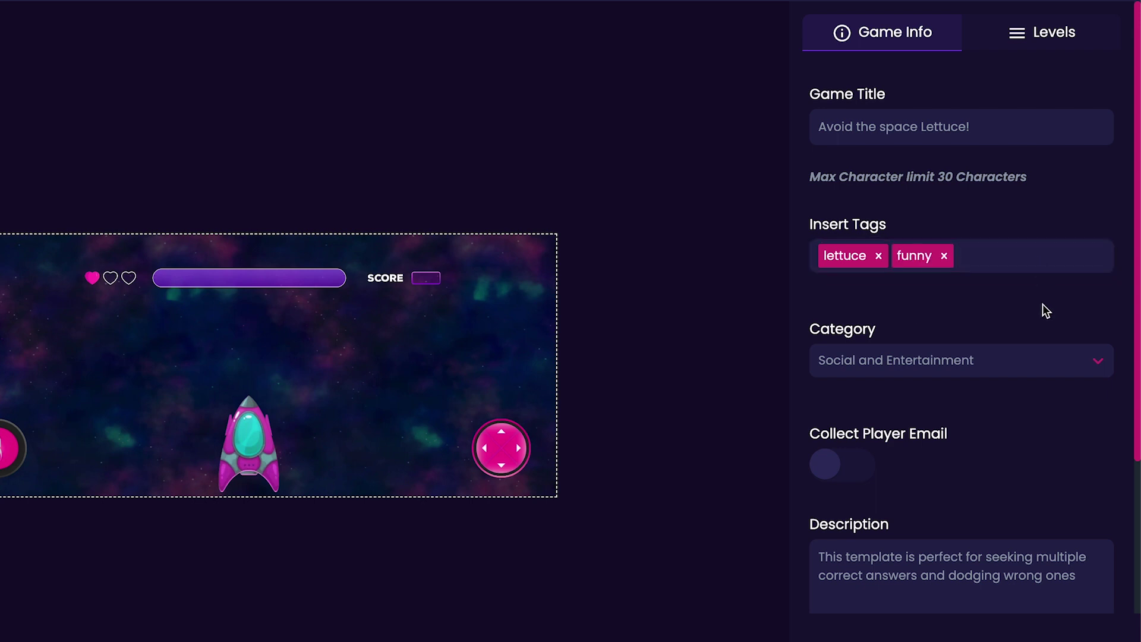
# Keep Social and Entertainment as the category and leave player email collection off.
pyautogui.click(1046, 359)
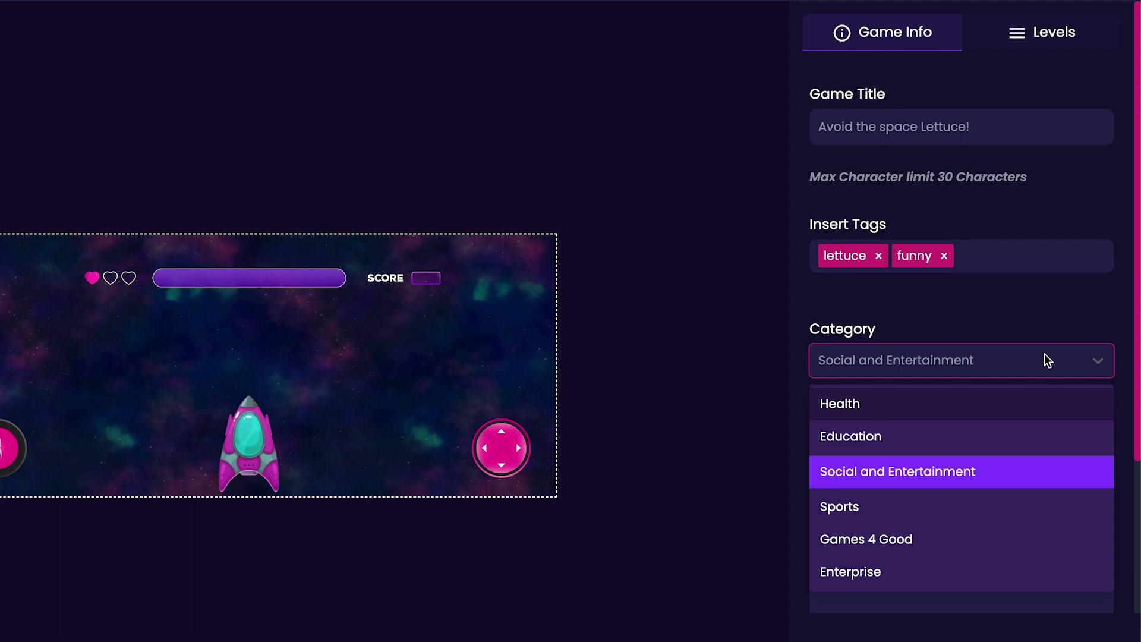
pyautogui.click(1039, 483)
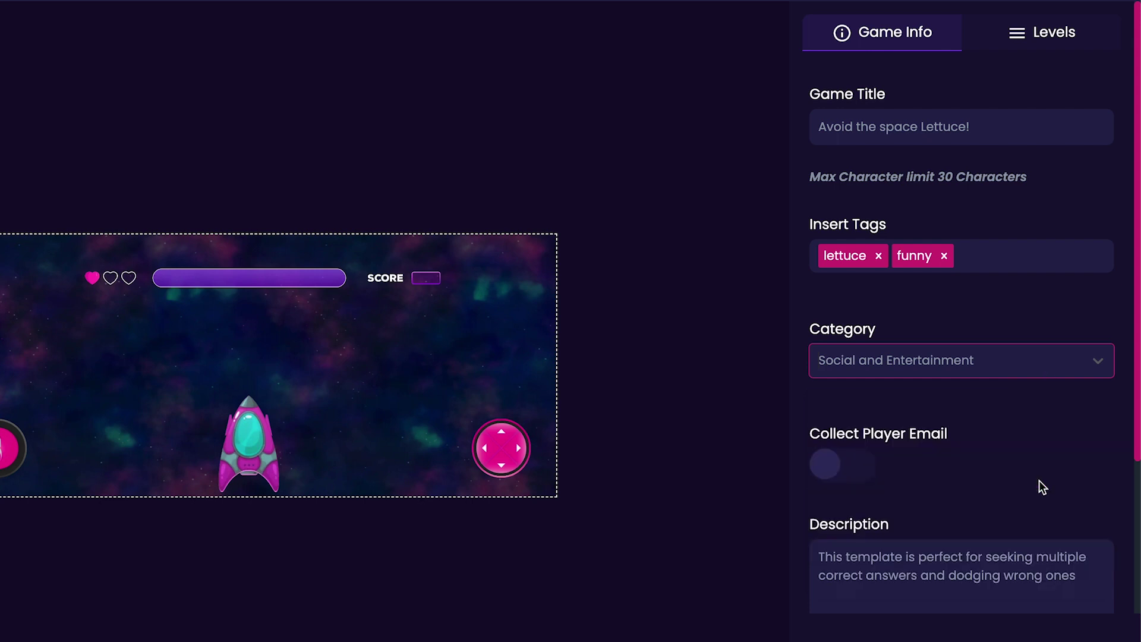
pyautogui.click(874, 469)
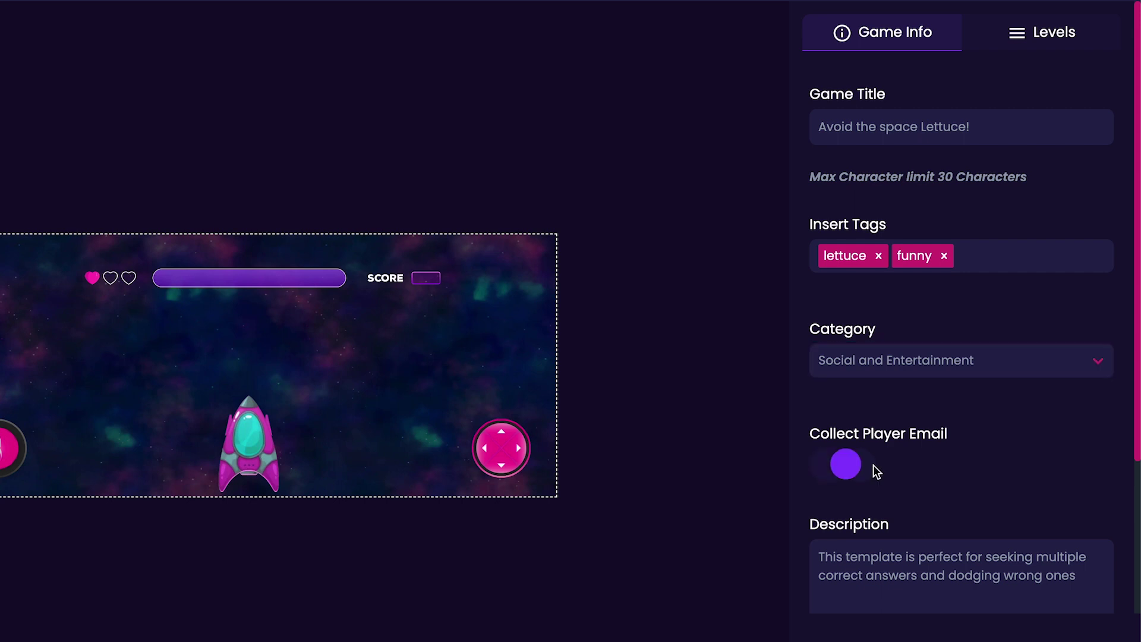
pyautogui.click(874, 469)
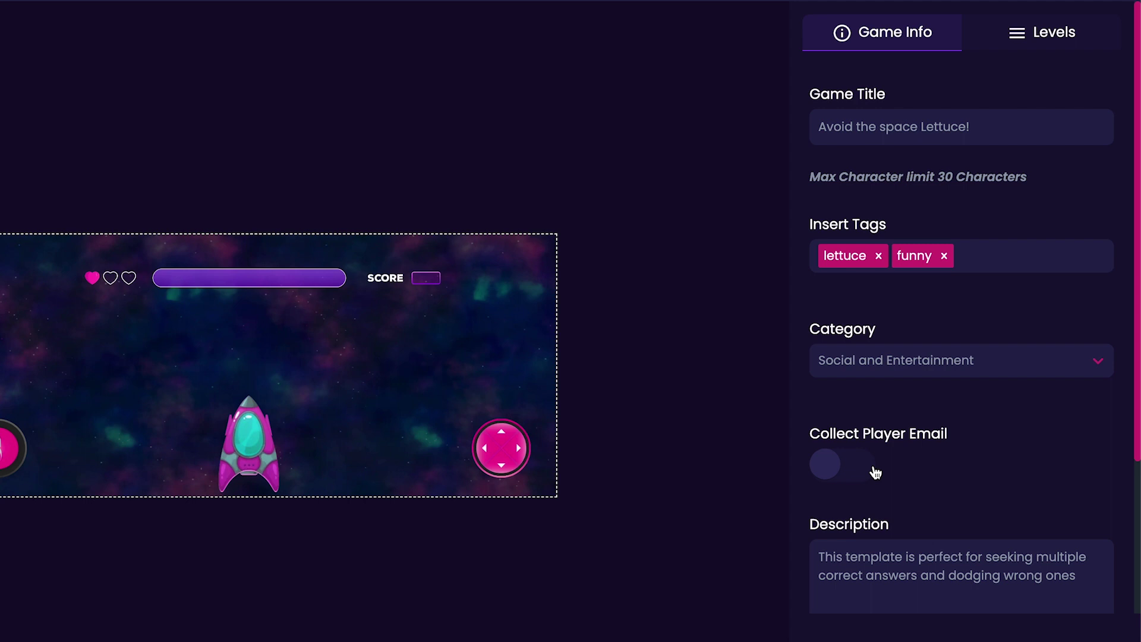
# Replace the template description with 'Avoid the space lettuce and collect the lightning bolts!'.
pyautogui.scroll(-3, 895, 496)
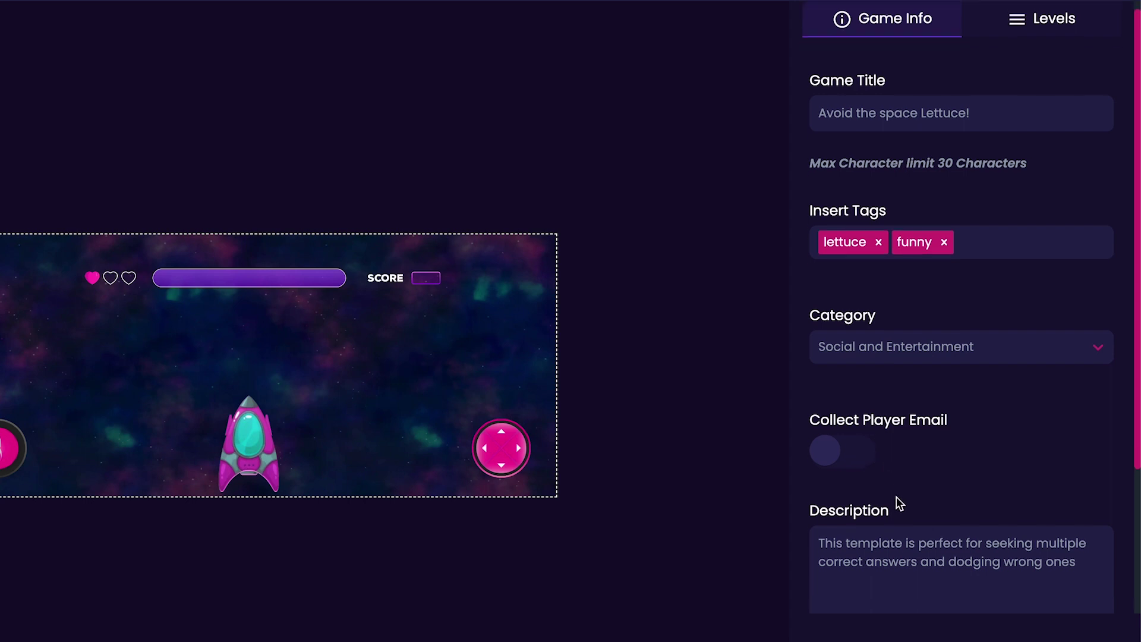
pyautogui.click(896, 497)
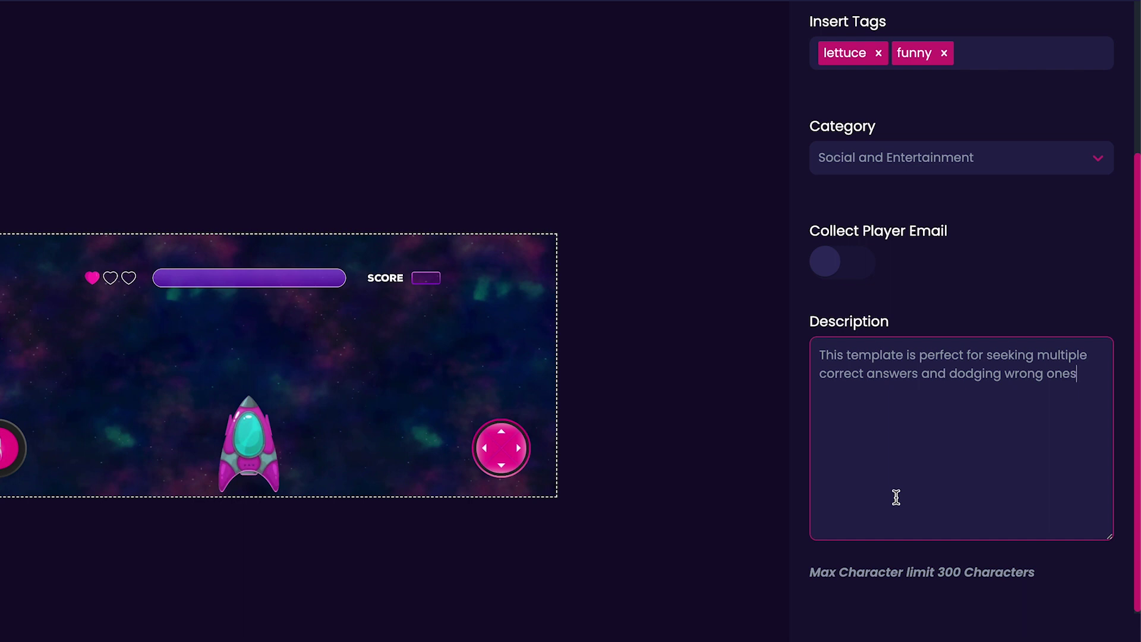
pyautogui.hotkey('ctrl', 'a')
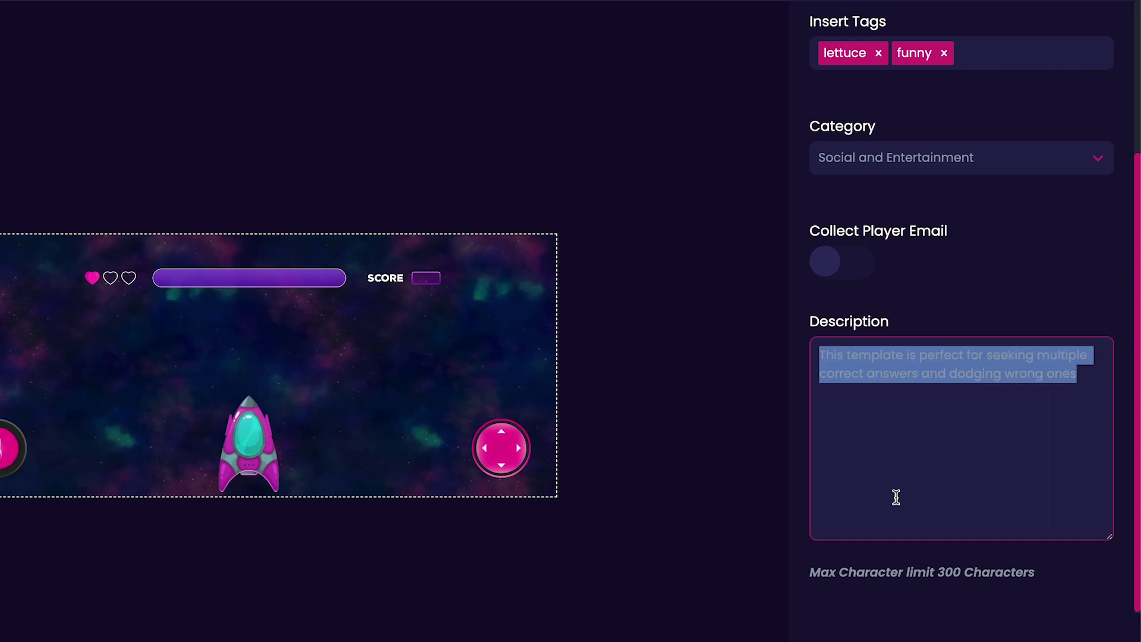
pyautogui.write('Av')
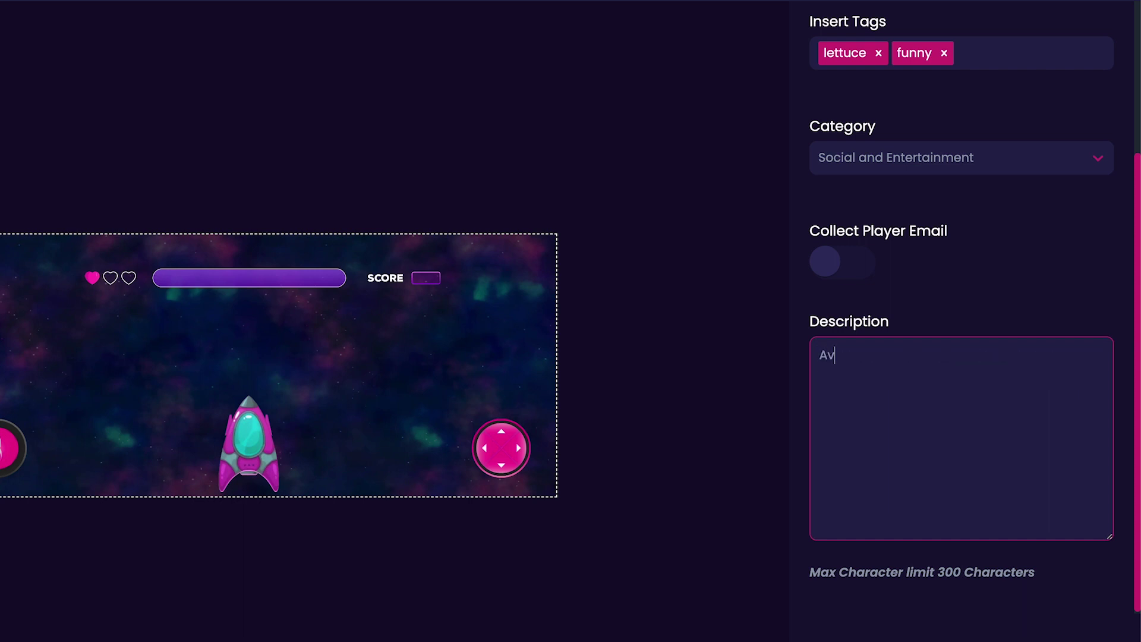
pyautogui.write('oid the space lettuce a')
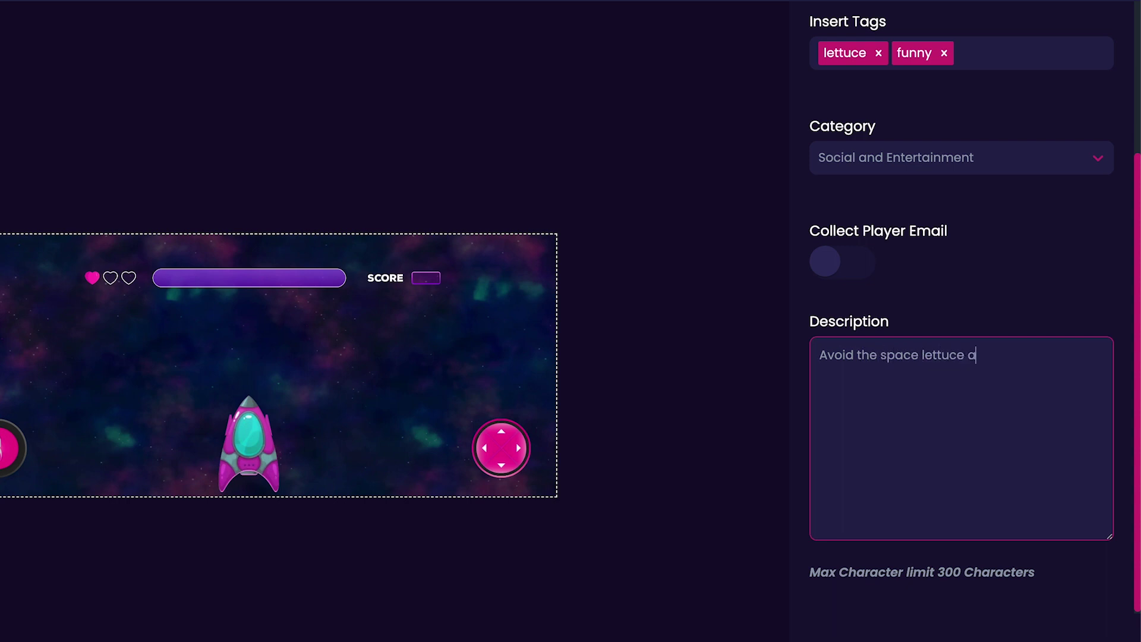
pyautogui.write('nd collect the lightning bolts!')
pyautogui.click(885, 584)
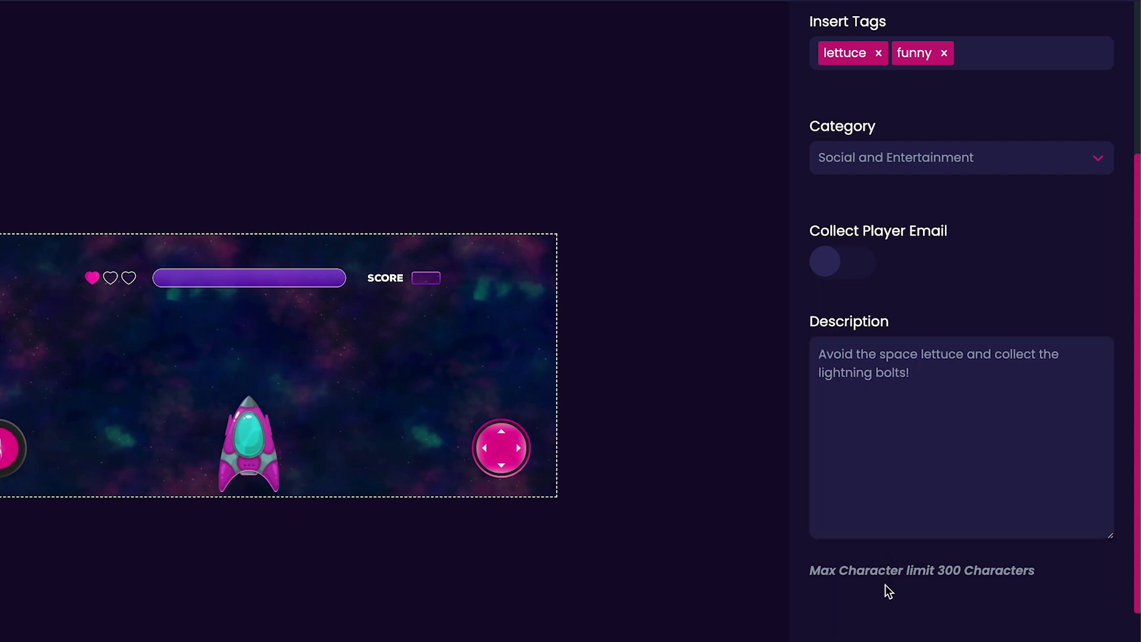
pyautogui.scroll(3, 885, 584)
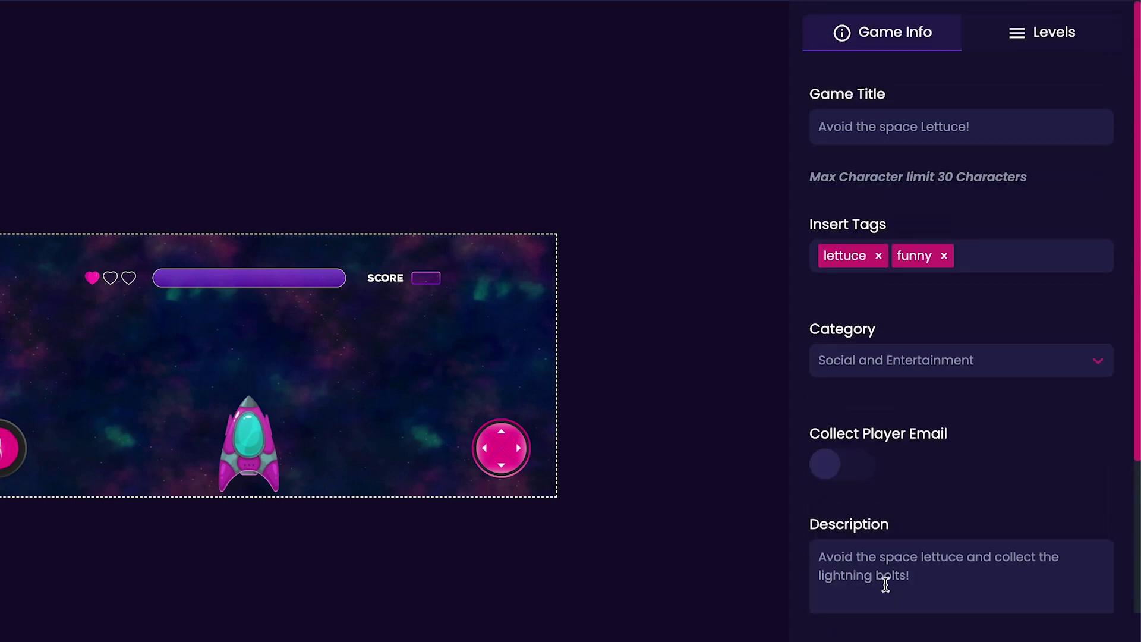
# Set Level 1's question to 'Collect the lightning bolts & destroy the EVIL space lettuce!'.
pyautogui.click(1016, 41)
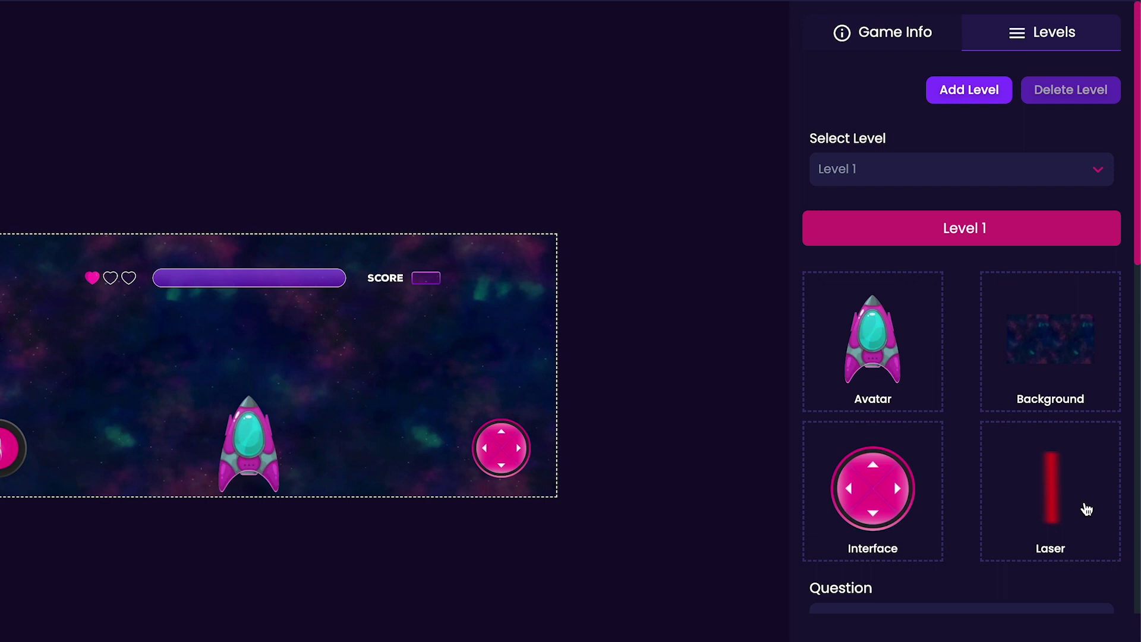
pyautogui.scroll(-3, 1086, 509)
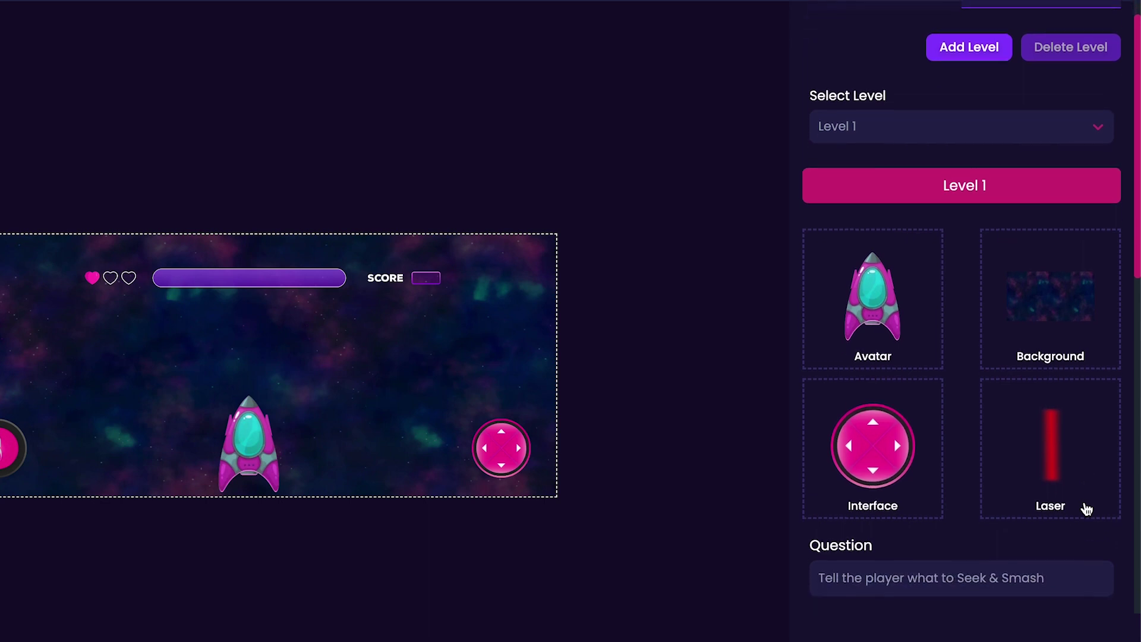
pyautogui.scroll(-1, 1086, 509)
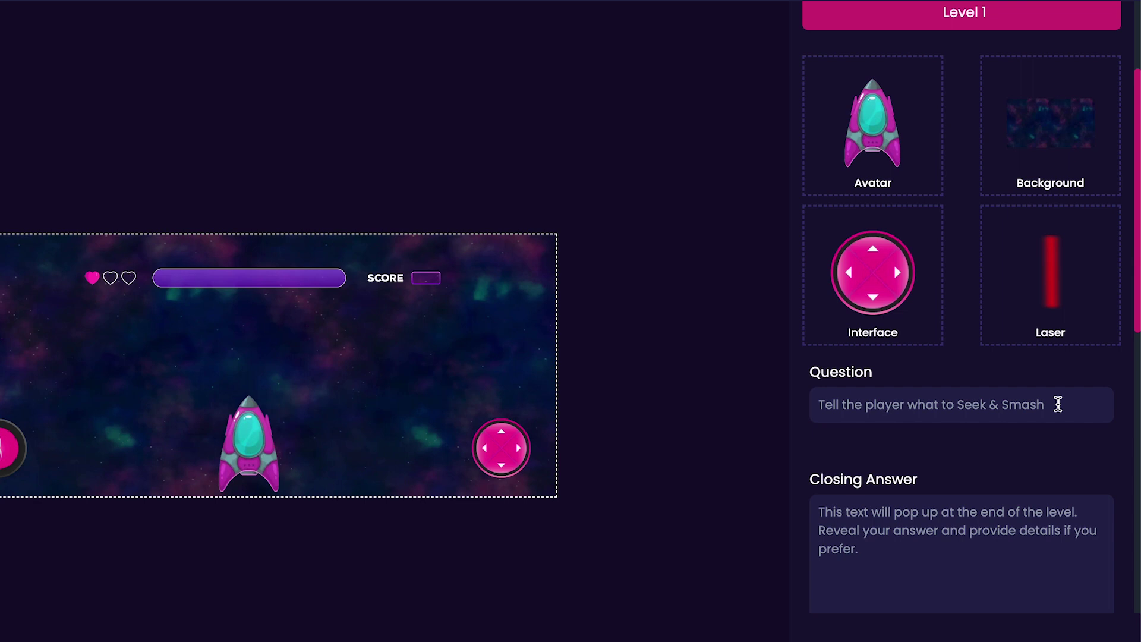
pyautogui.click(1058, 404)
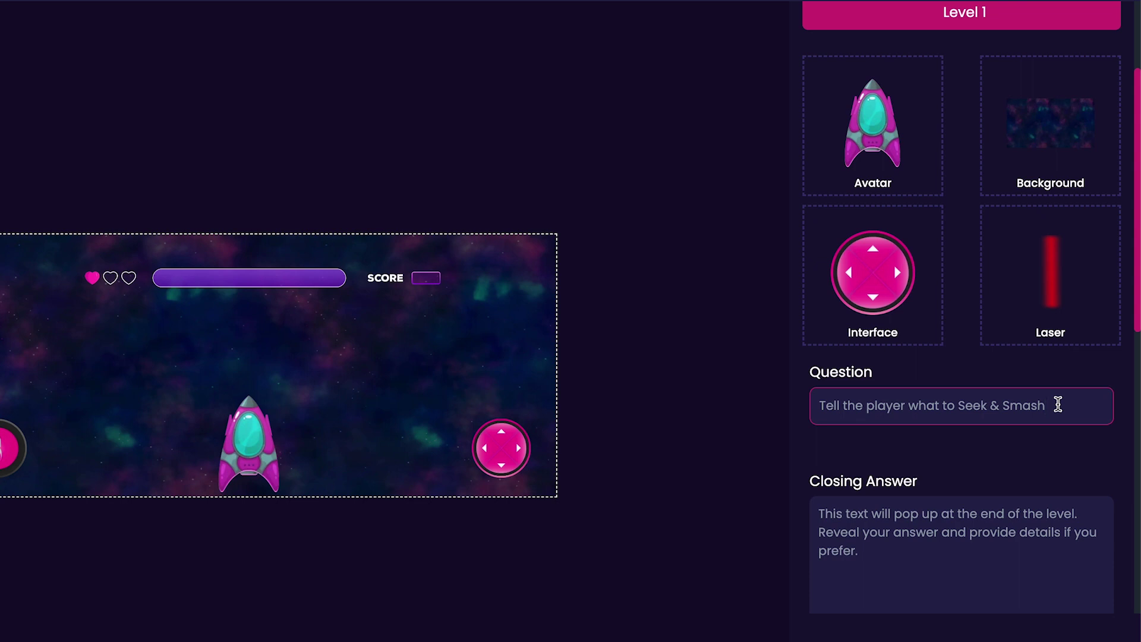
pyautogui.hotkey('ctrl', 'a')
pyautogui.press('BackSpace')
pyautogui.write('Colle')
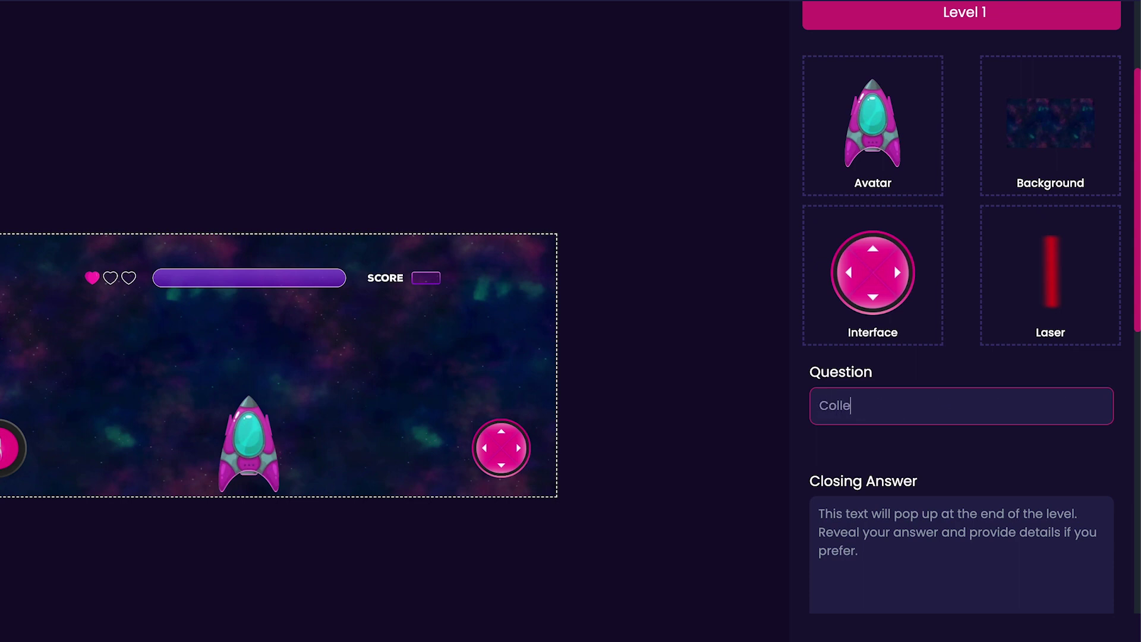
pyautogui.write('ct the lightning bolt')
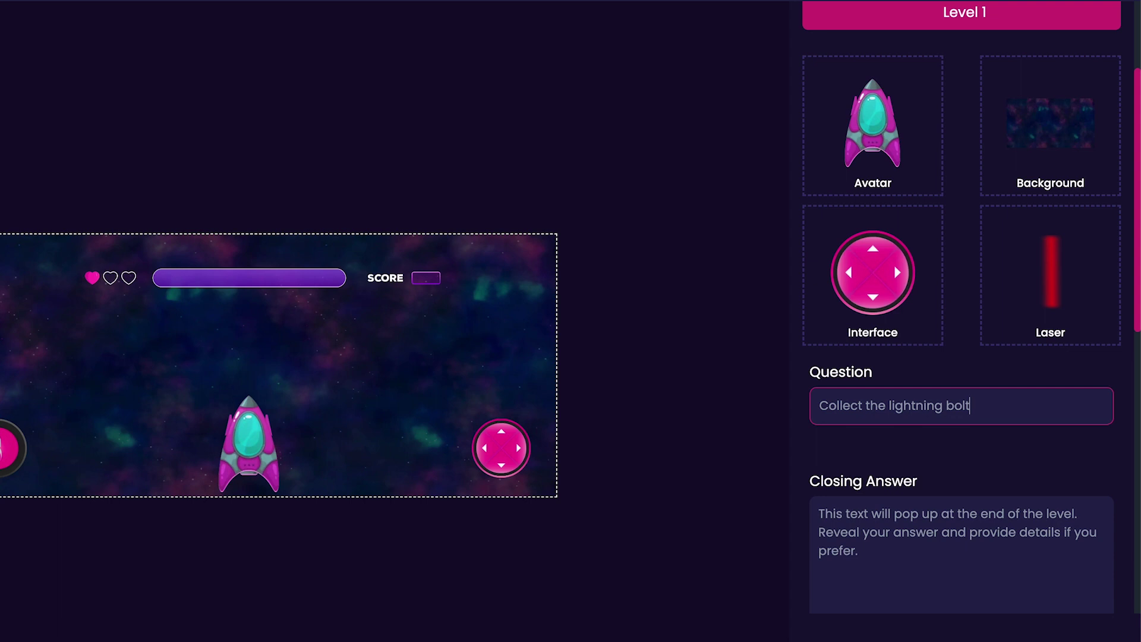
pyautogui.write('s & destroy the EVIL ')
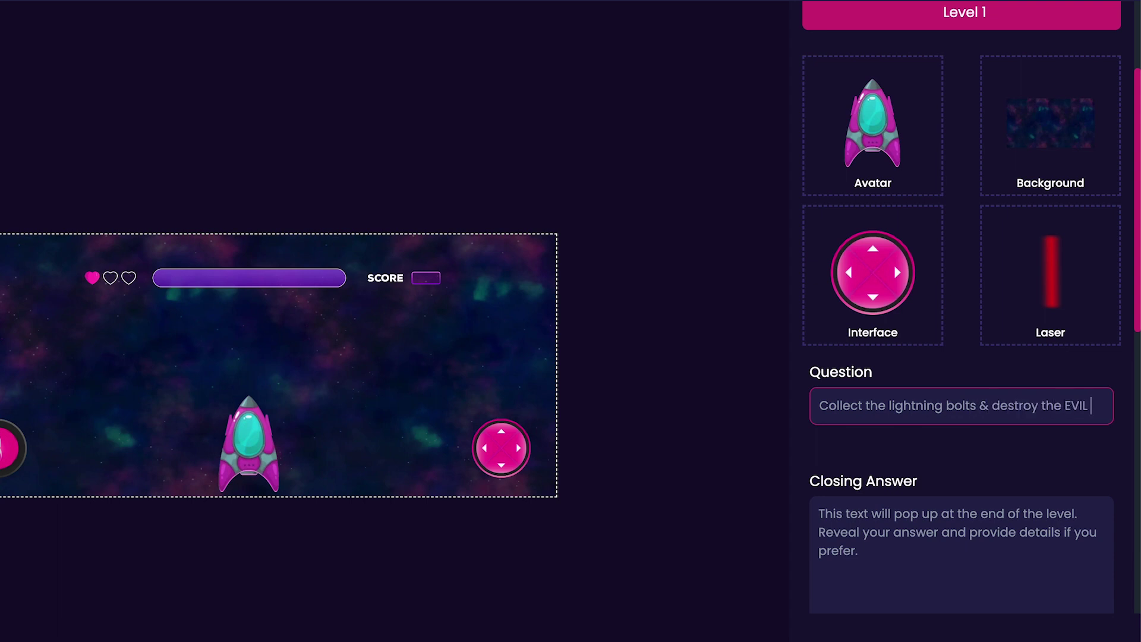
pyautogui.write('space lettuce!')
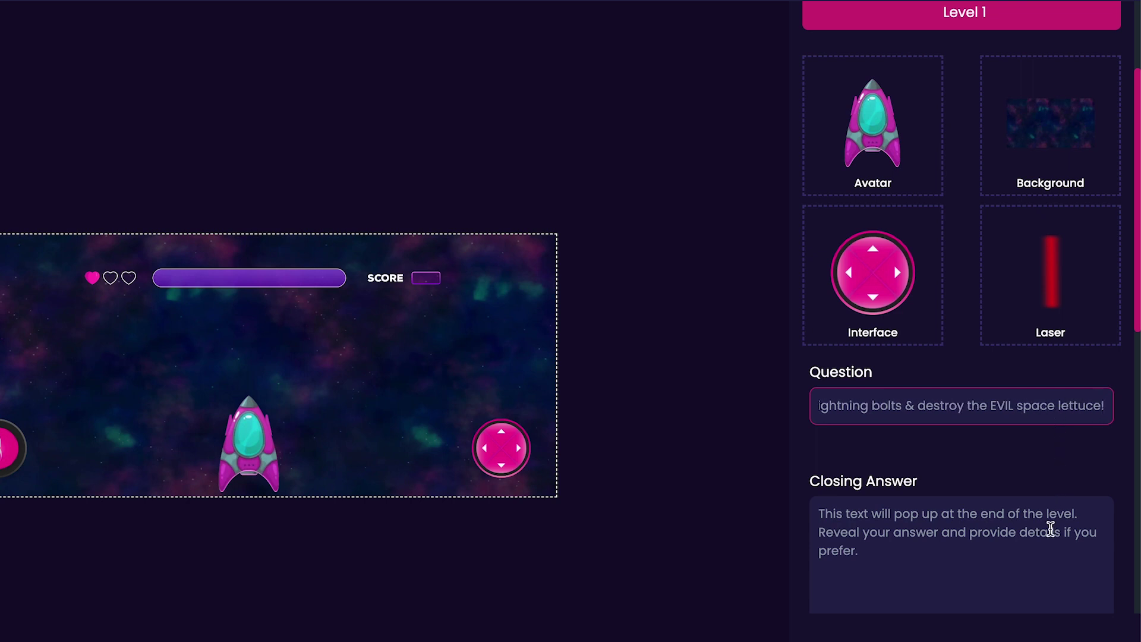
# Replace the closing answer with 'Thank you for playing my game!'.
pyautogui.click(1050, 529)
pyautogui.scroll(-3, 1051, 528)
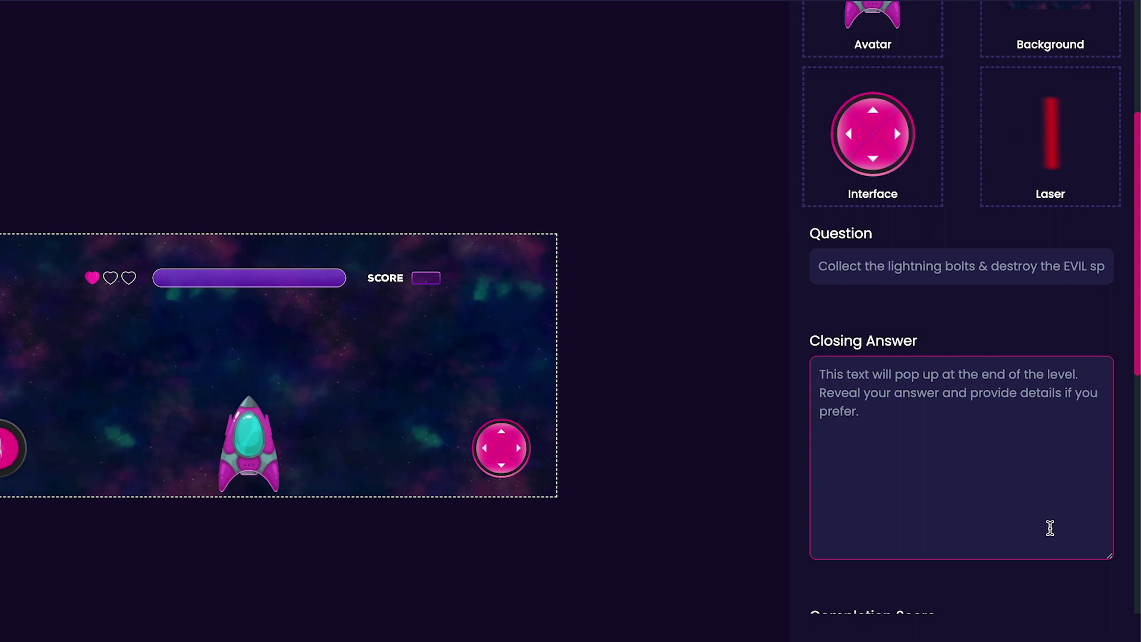
pyautogui.click(1049, 527)
pyautogui.hotkey('ctrl', 'a')
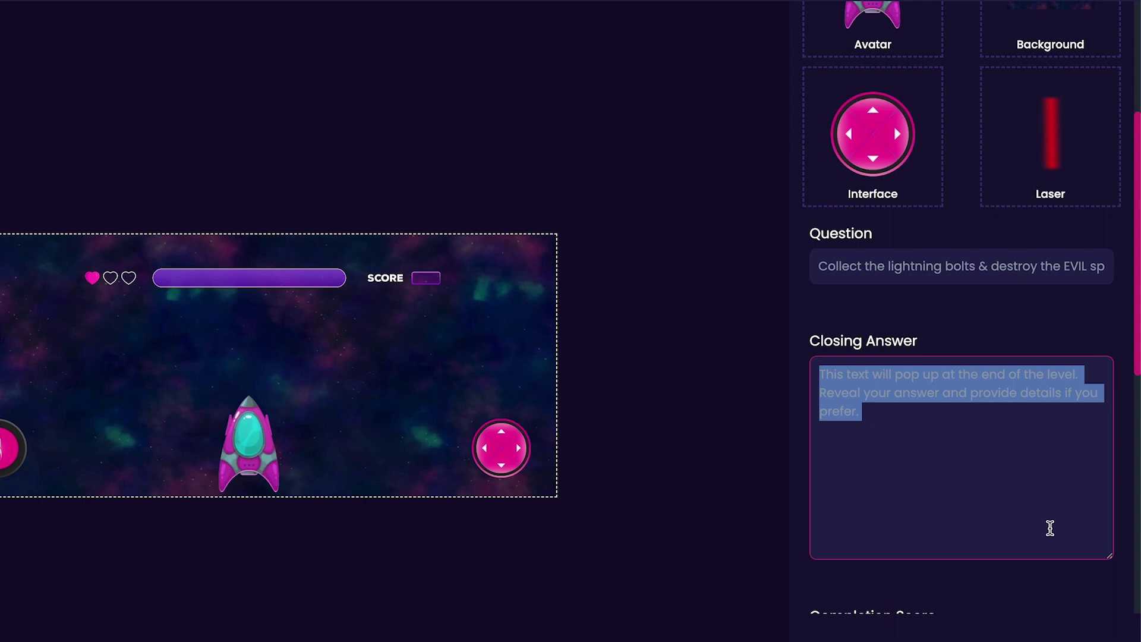
pyautogui.write('Thank')
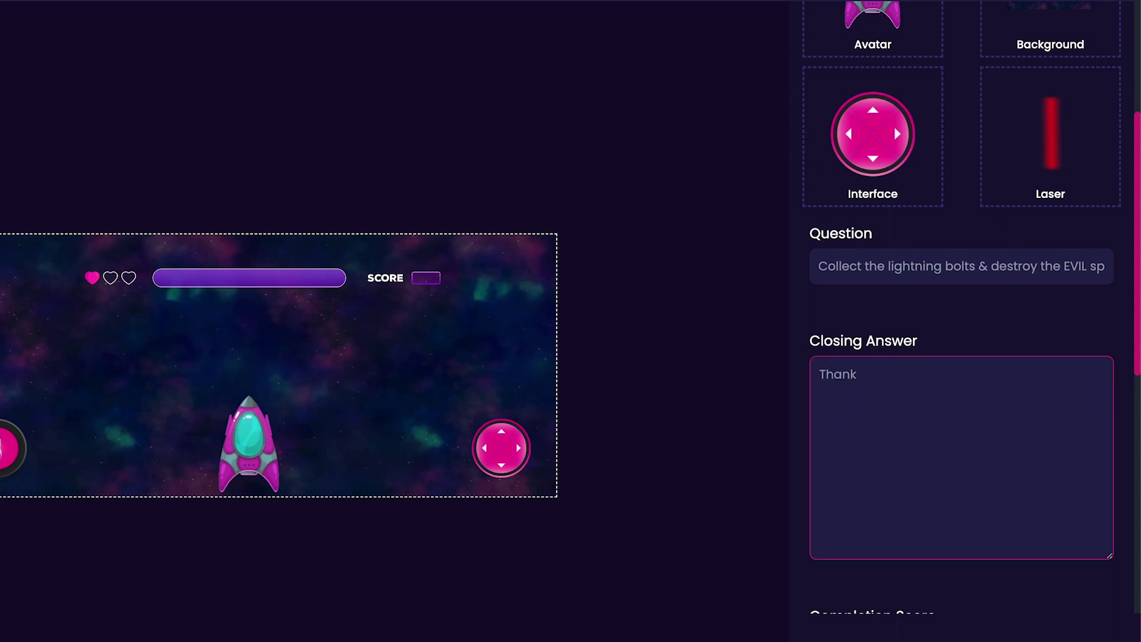
pyautogui.write(' you for playing my game!')
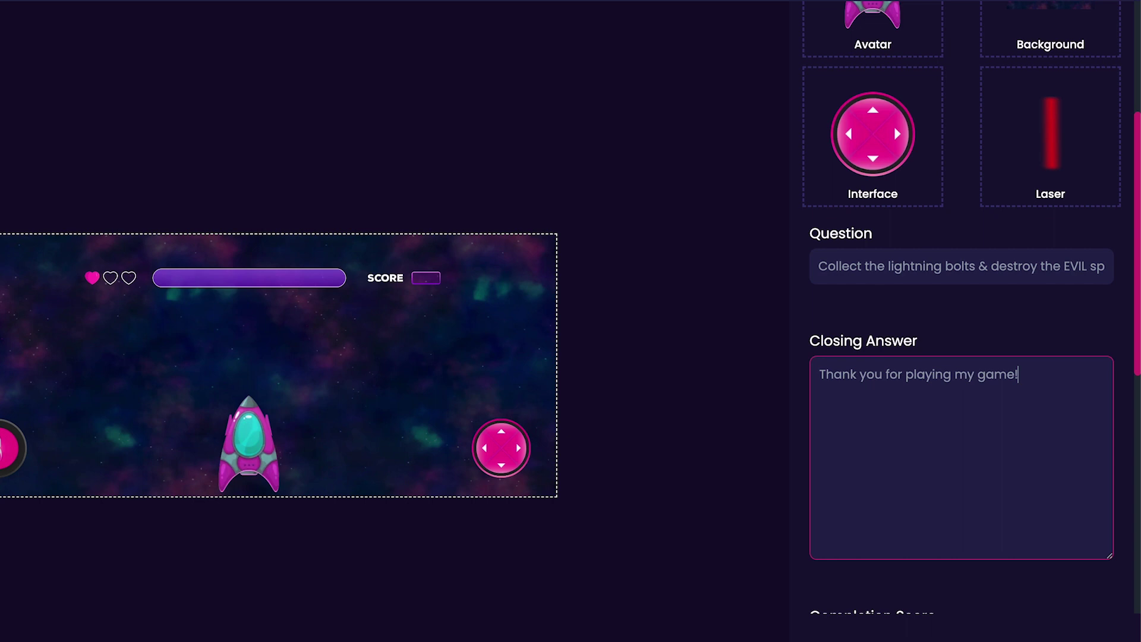
# Remove the TEXT and egg collectibles, leaving only the lightning bolt.
pyautogui.scroll(-5, 894, 99)
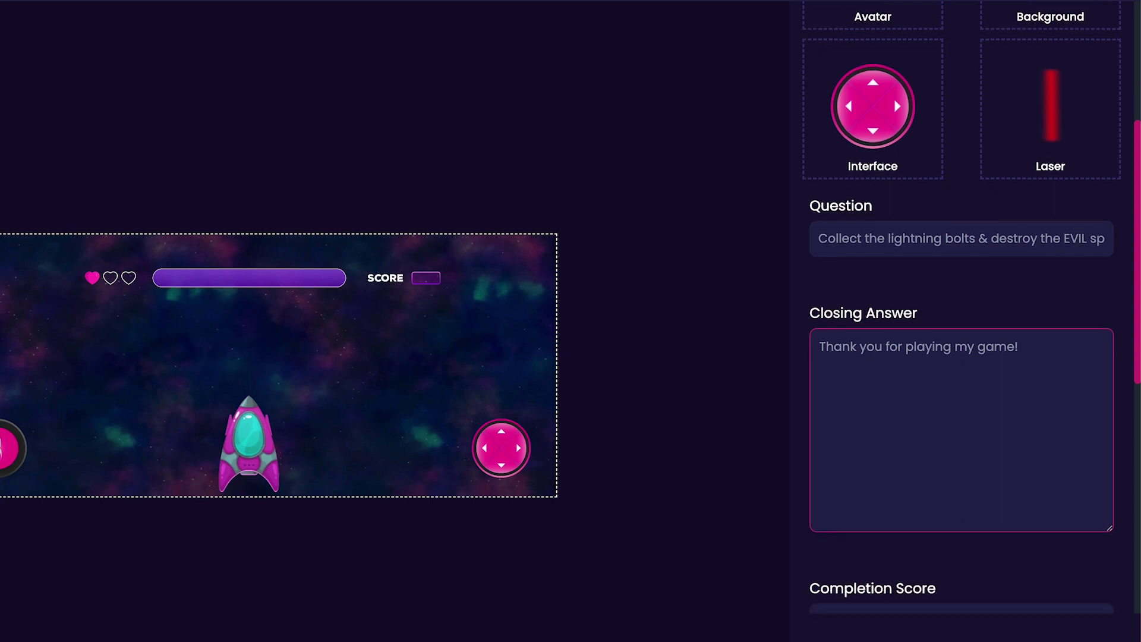
pyautogui.scroll(-3, 961, 320)
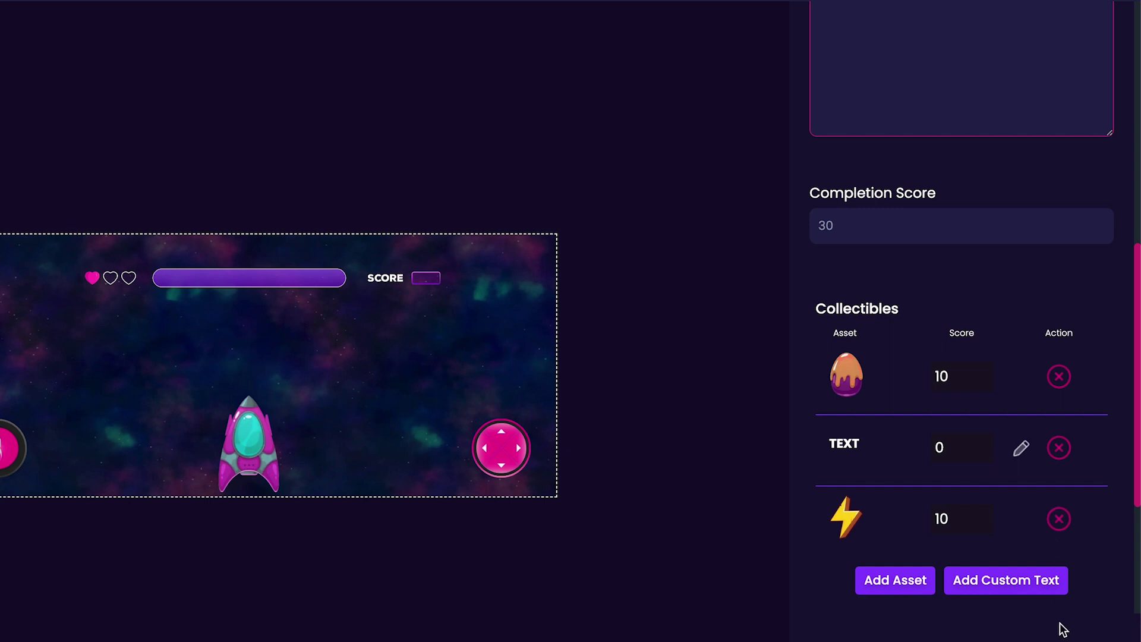
pyautogui.click(1064, 462)
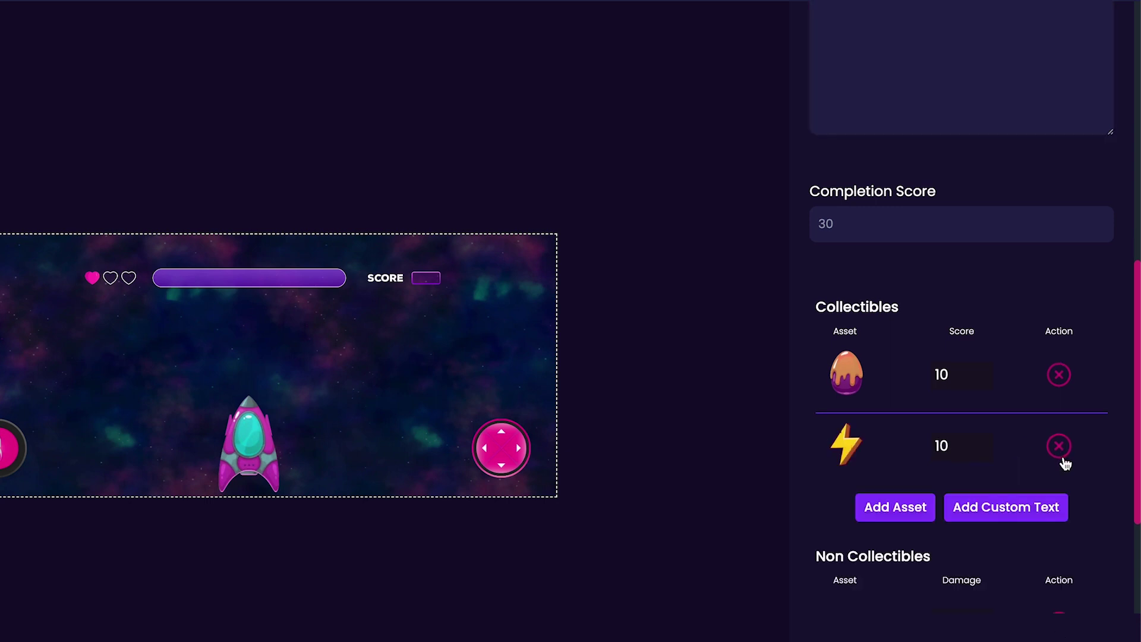
pyautogui.click(1064, 389)
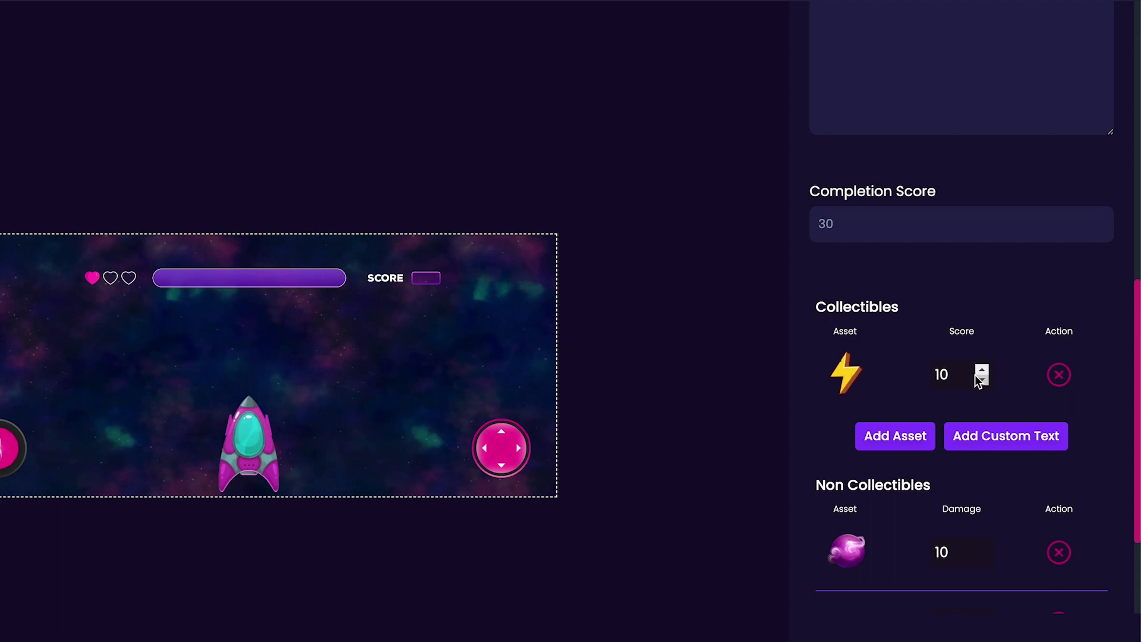
# Delete the planet and TEXT non-collectibles and set the lettuce's damage to 10.
pyautogui.scroll(-3, 974, 374)
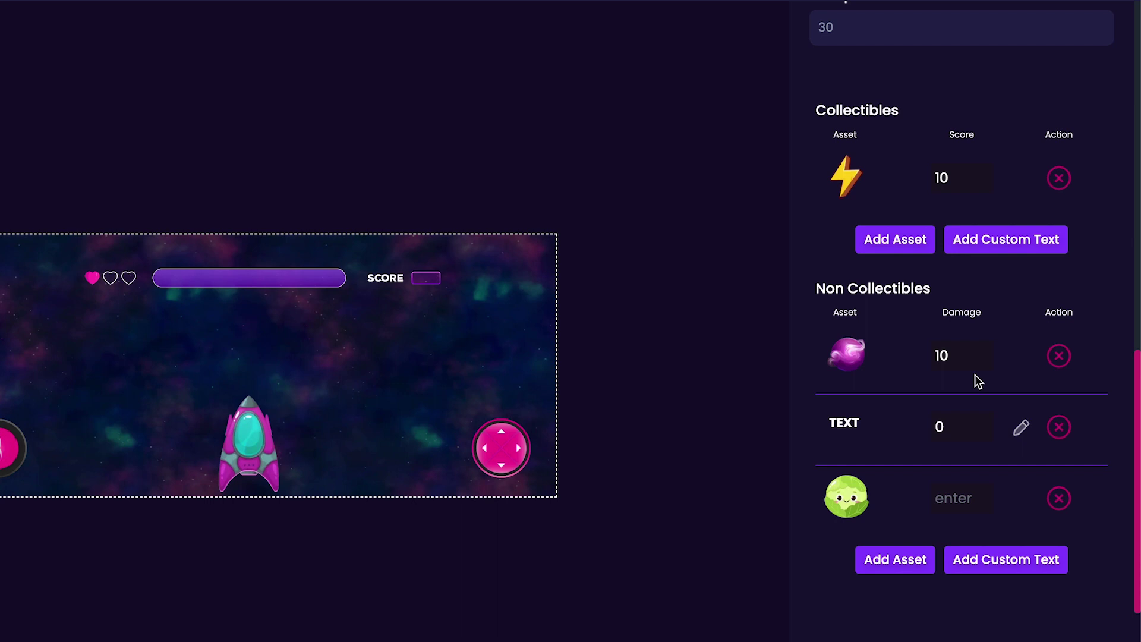
pyautogui.click(1058, 356)
pyautogui.click(1063, 426)
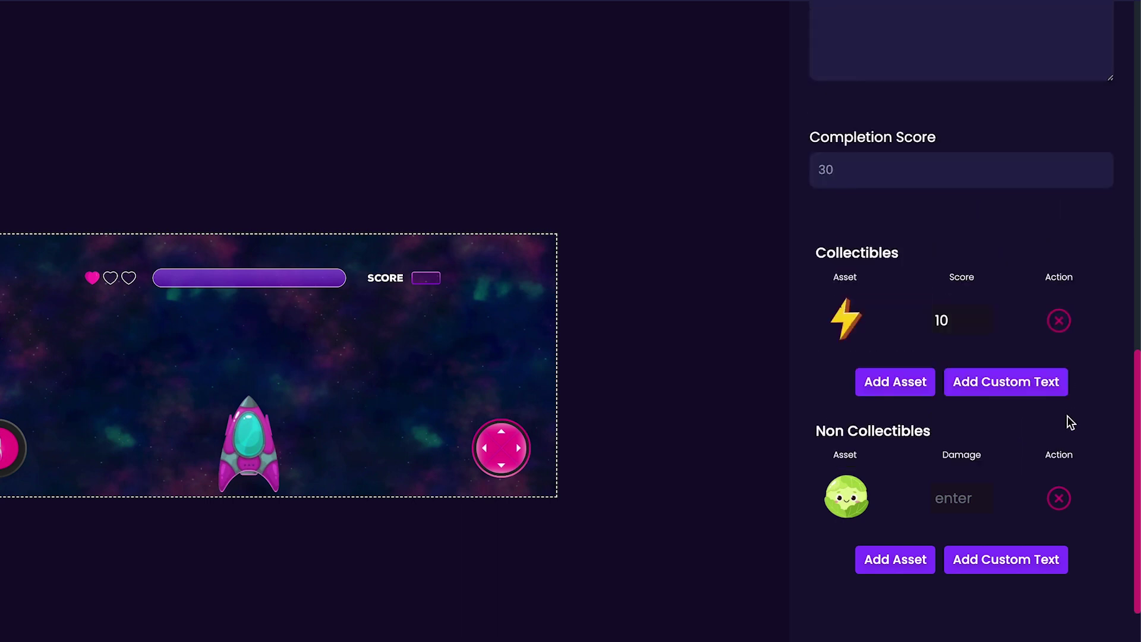
pyautogui.click(957, 489)
pyautogui.write('10')
pyautogui.click(973, 479)
# Publish the game live and copy its shareable URL.
pyautogui.scroll(15, 951, 279)
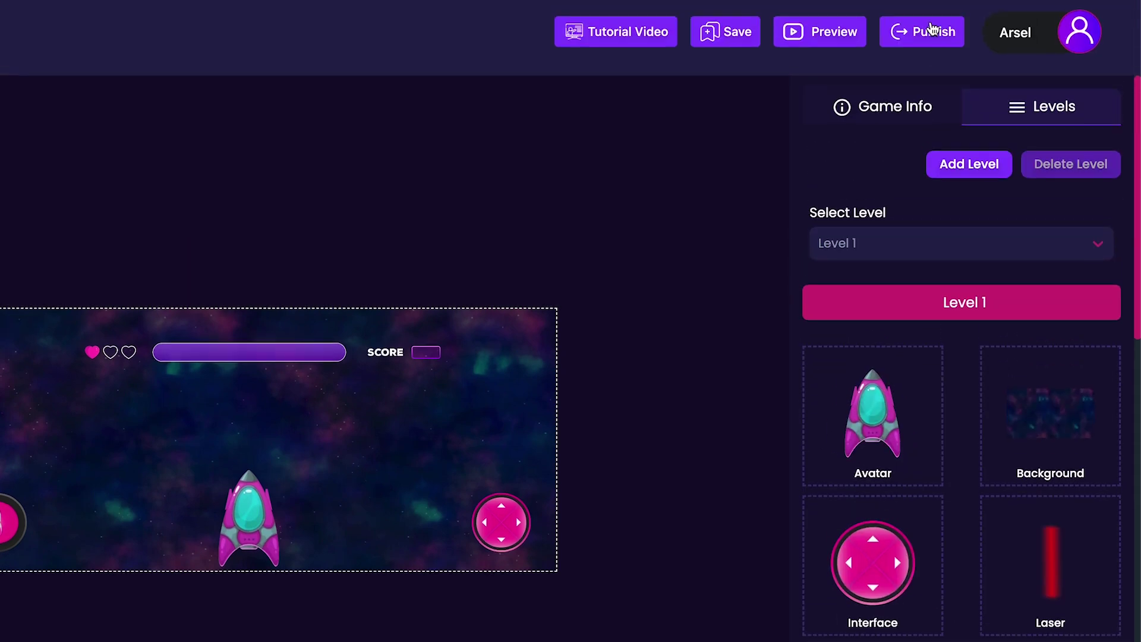
pyautogui.click(931, 31)
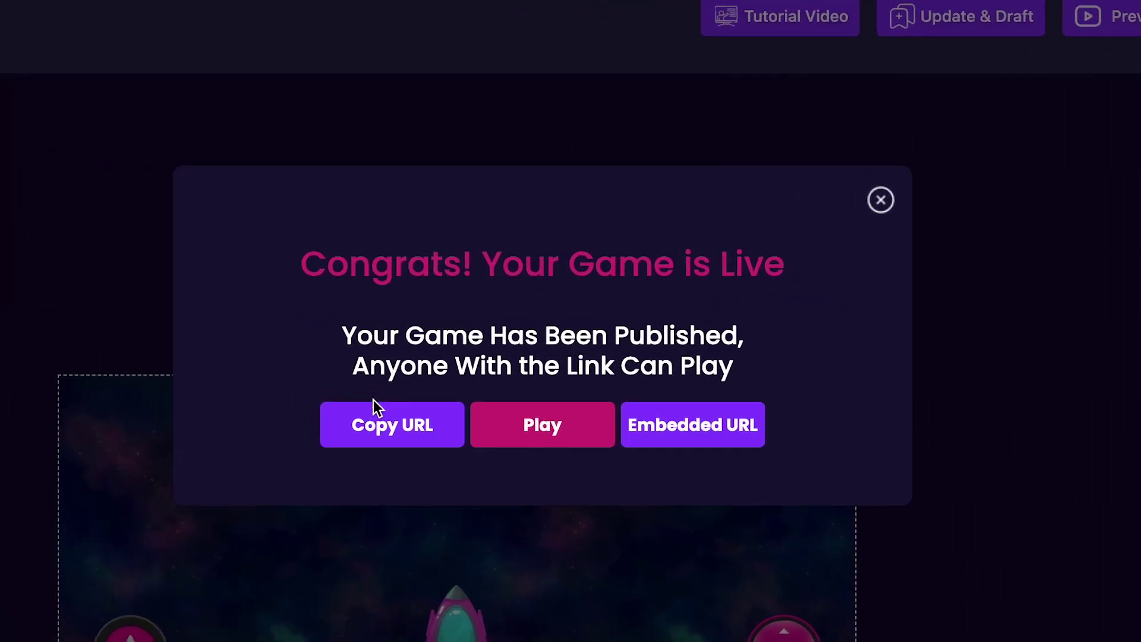
pyautogui.click(370, 415)
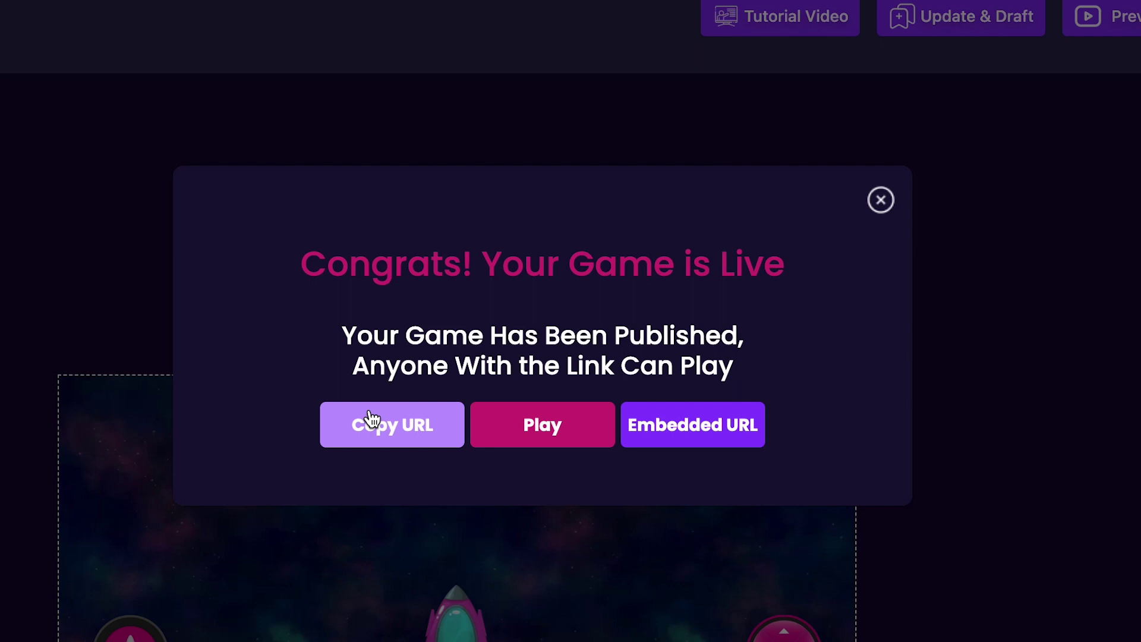